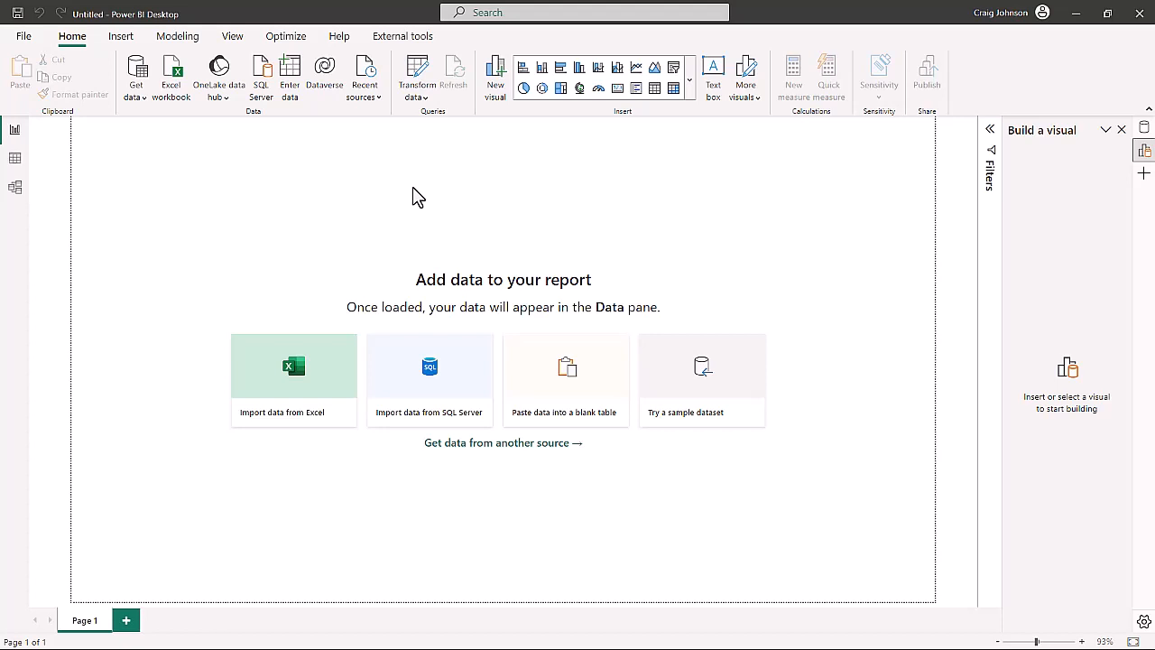
Create a blank query and add a new parameter named StartYear in the Power Query Editor
{"action": "left_click", "coordinate": [144, 99]}
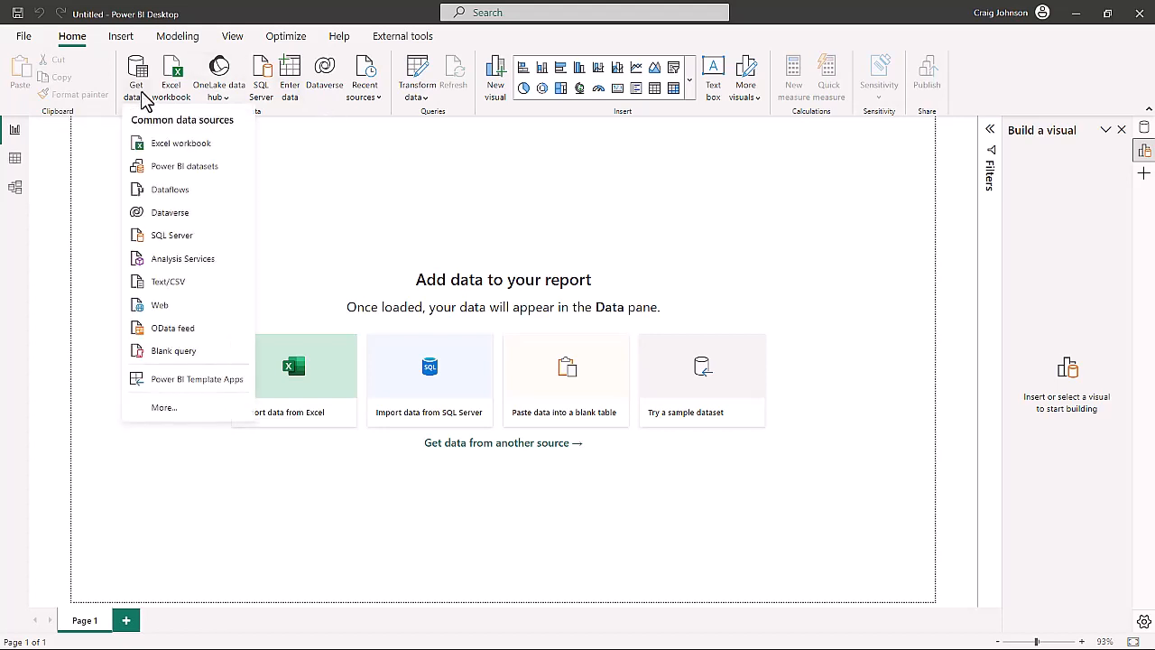
{"action": "left_click", "coordinate": [172, 353]}
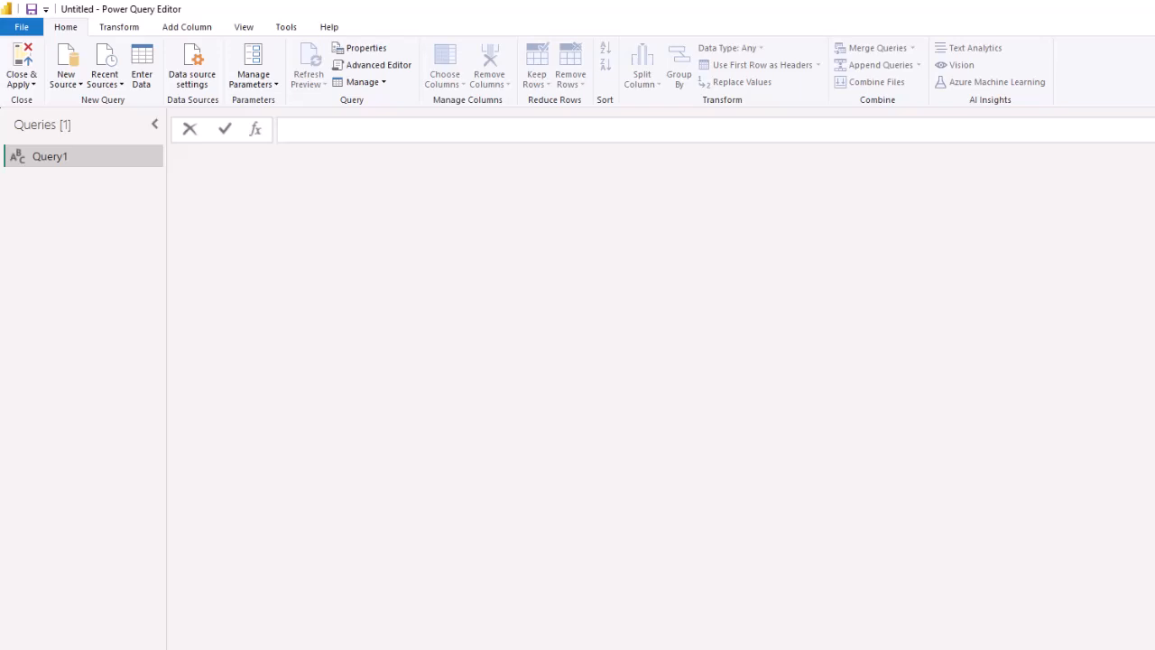
{"action": "left_click", "coordinate": [275, 90]}
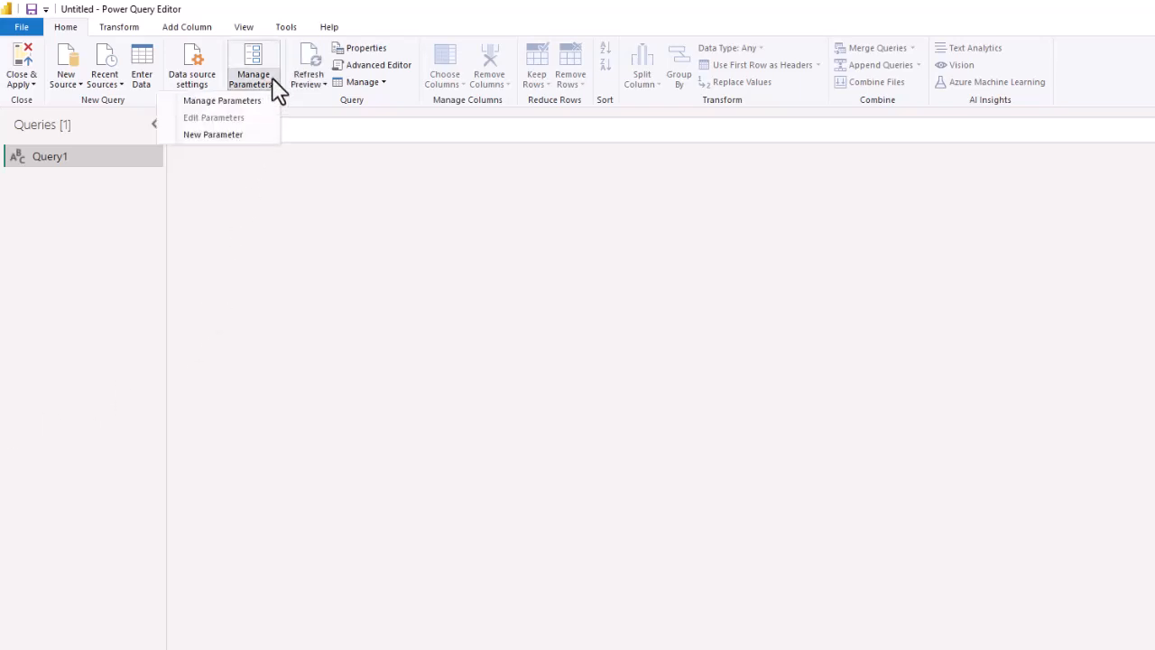
{"action": "left_click", "coordinate": [218, 133]}
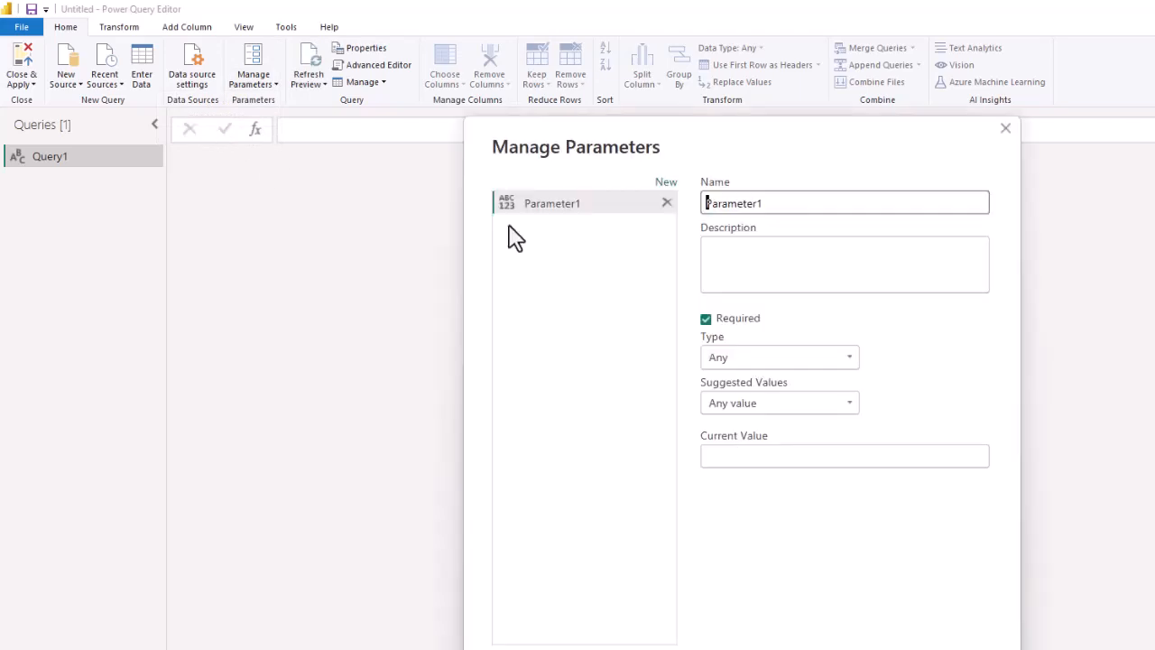
{"action": "left_click_drag", "start_coordinate": [794, 209], "coordinate": [524, 209]}
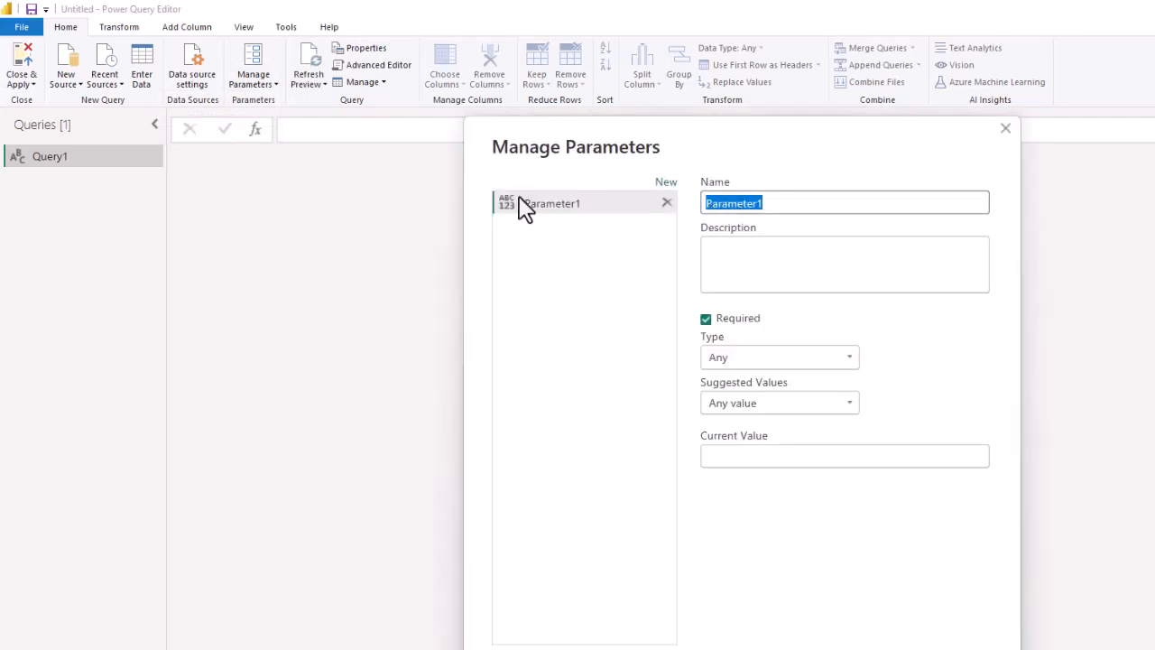
{"action": "type", "text": "Start"}
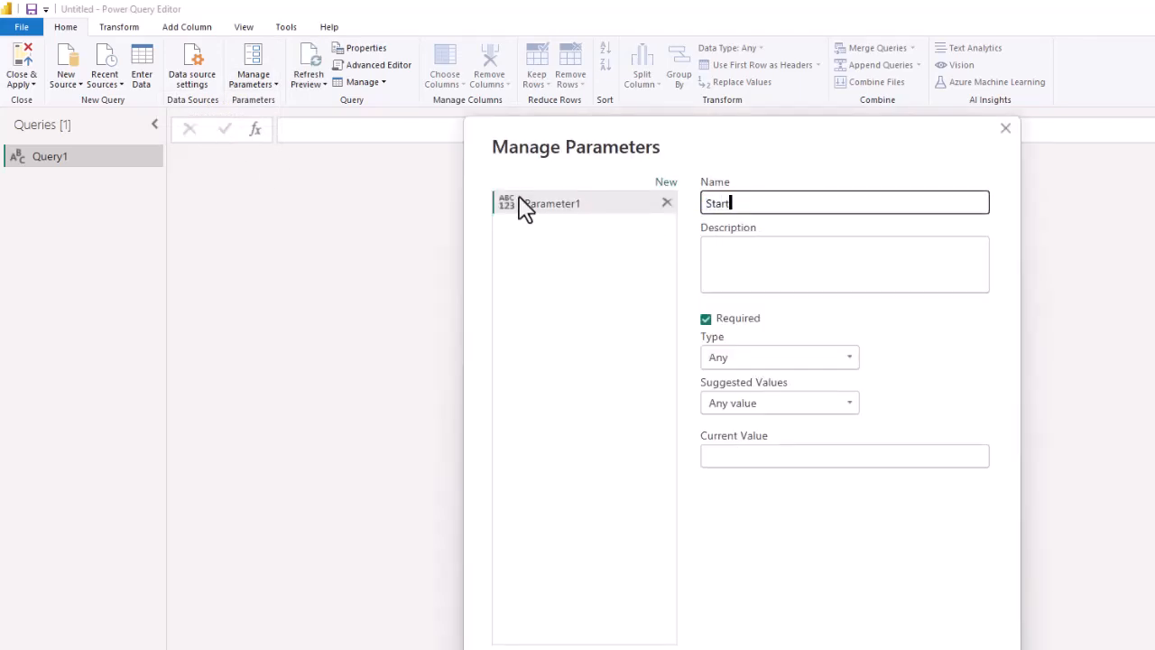
{"action": "type", "text": "Year"}
Set the StartYear parameter's type to Decimal Number and its current value to 2010, and confirm it
{"action": "left_click", "coordinate": [825, 353]}
{"action": "left_click", "coordinate": [749, 398]}
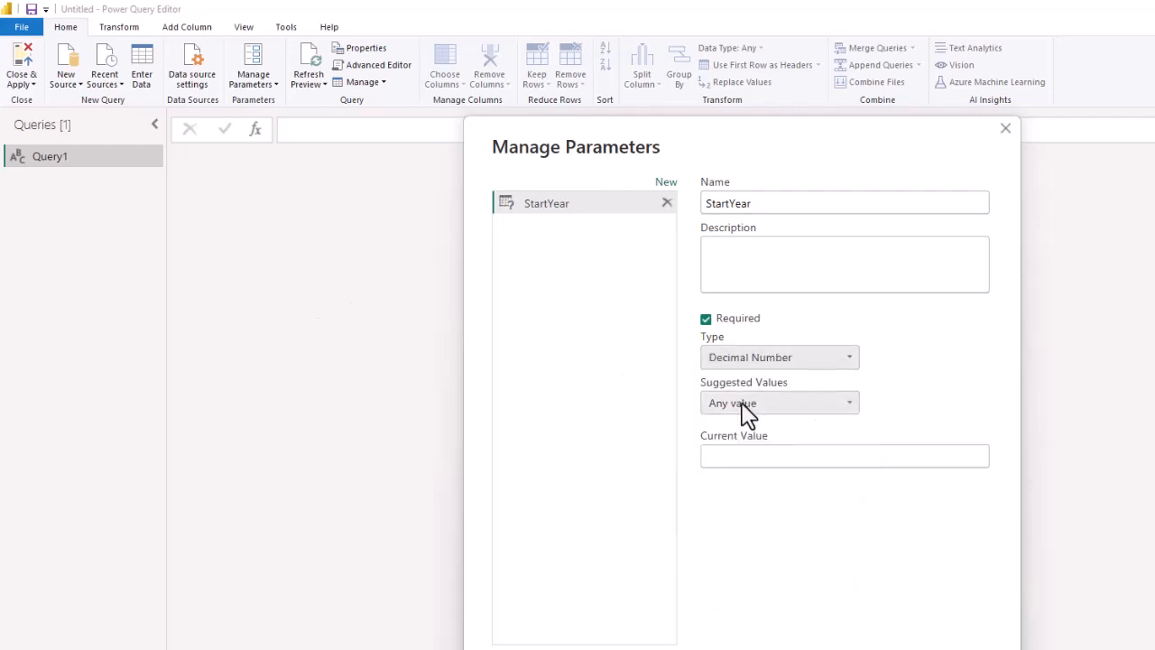
{"action": "left_click", "coordinate": [742, 461]}
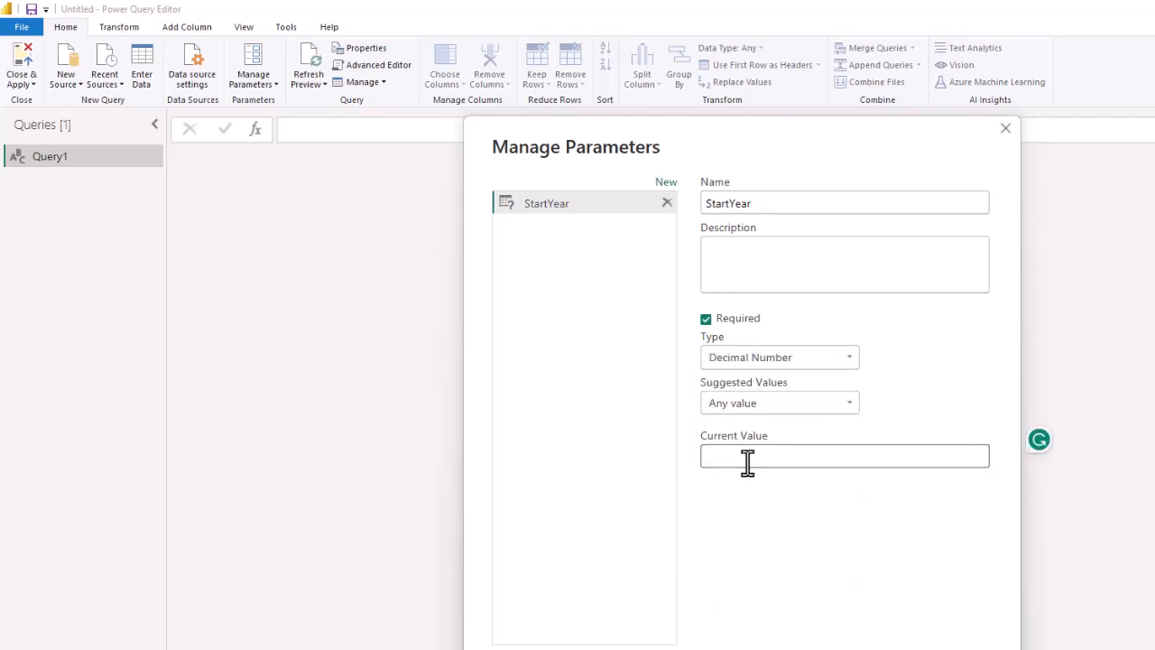
{"action": "type", "text": "2010"}
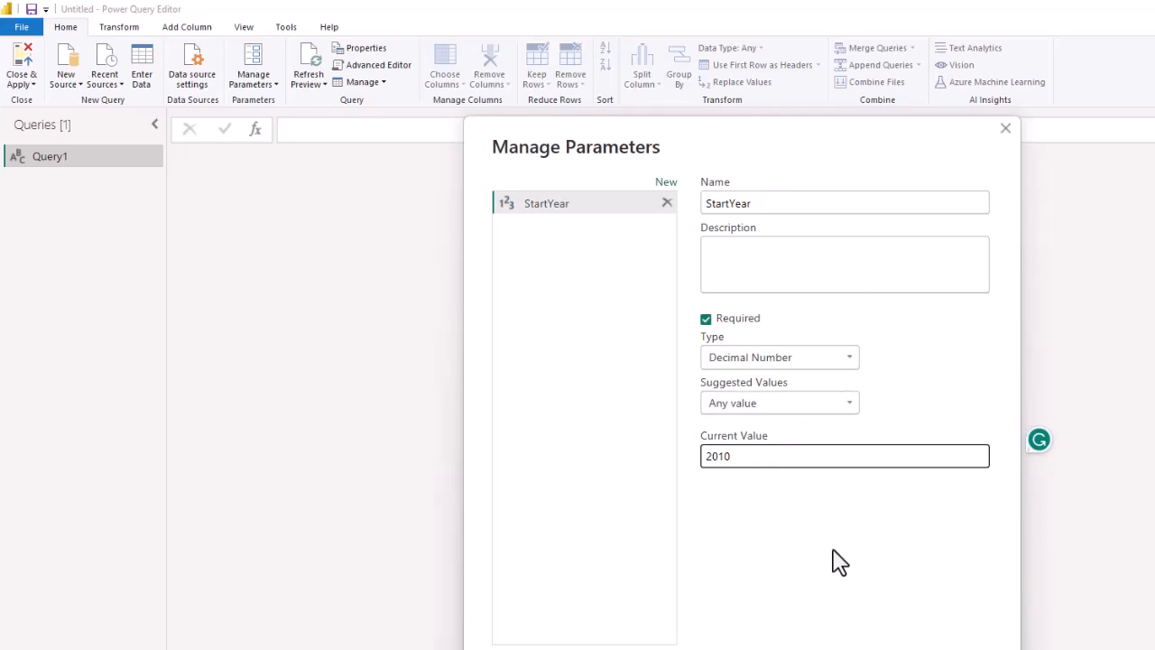
{"action": "left_click", "coordinate": [769, 597]}
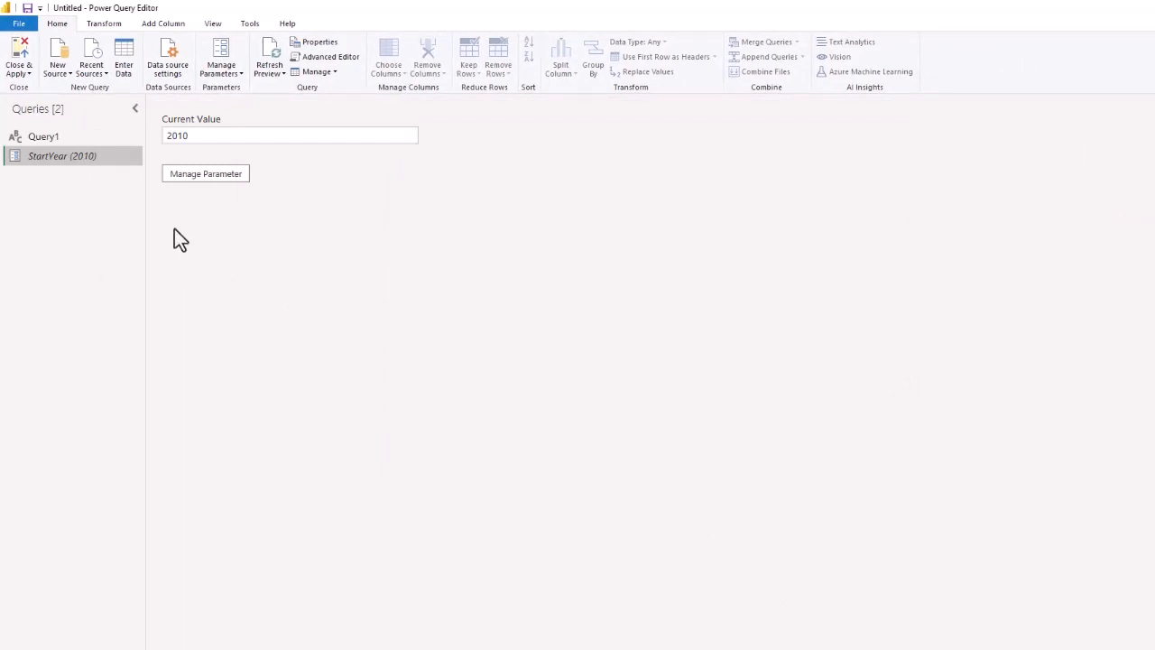
Create a second parameter named EndYear with type Decimal Number and current value 2025
{"action": "left_click", "coordinate": [236, 69]}
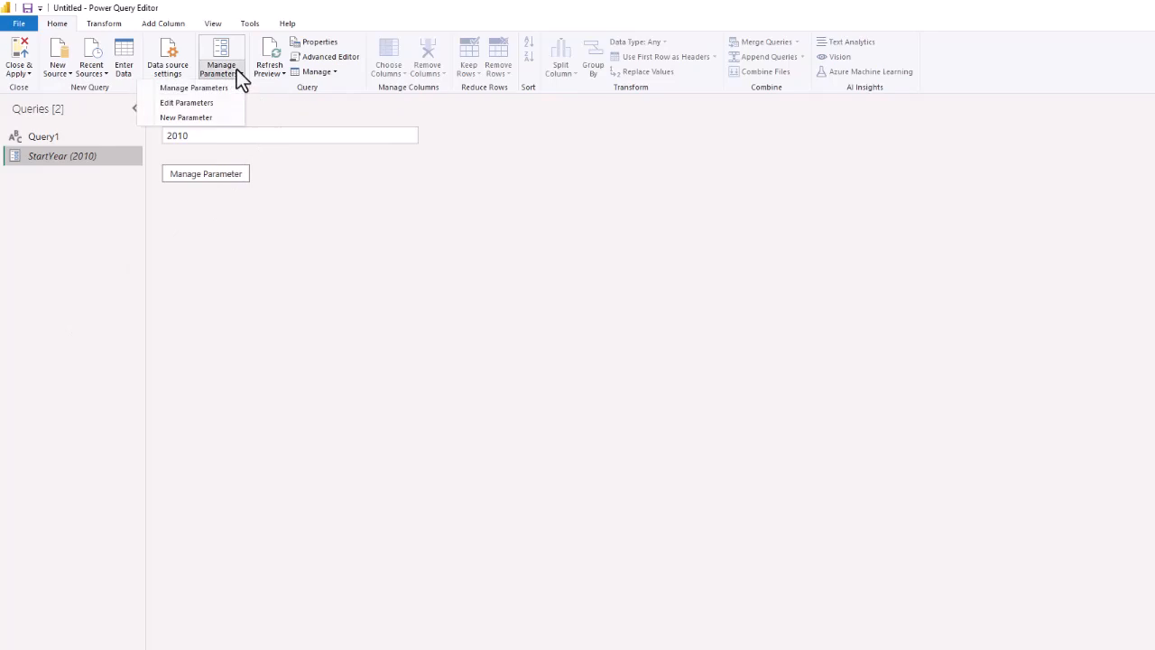
{"action": "left_click", "coordinate": [182, 118]}
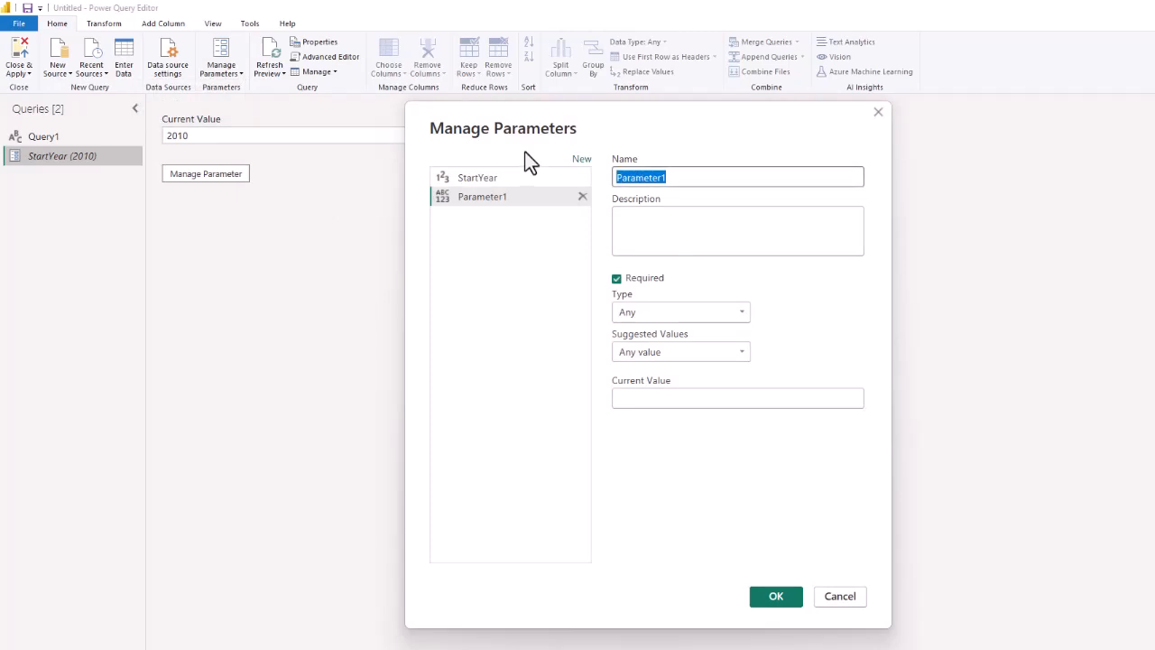
{"action": "type", "text": "E"}
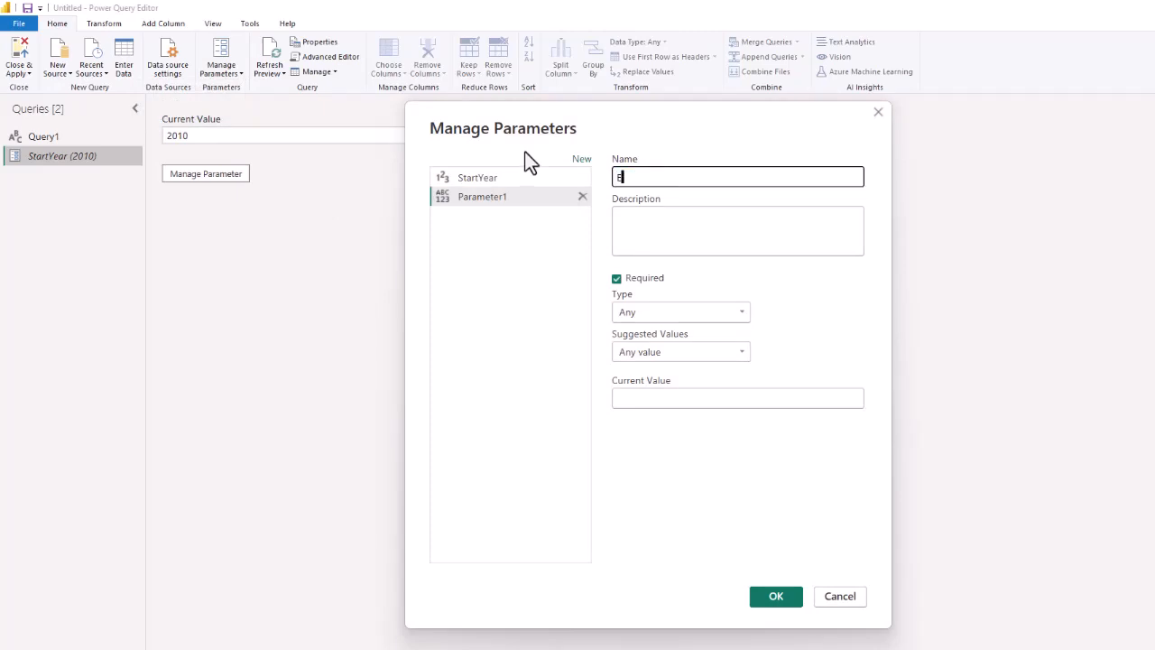
{"action": "type", "text": "ndYear"}
{"action": "left_click", "coordinate": [734, 311]}
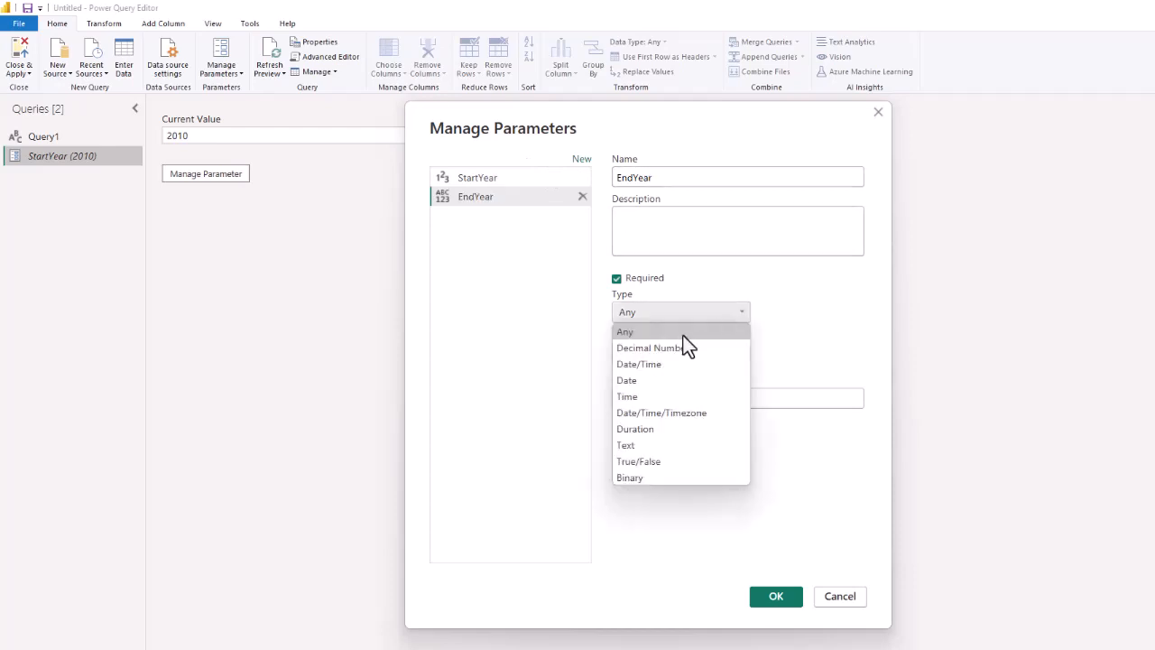
{"action": "left_click", "coordinate": [646, 348]}
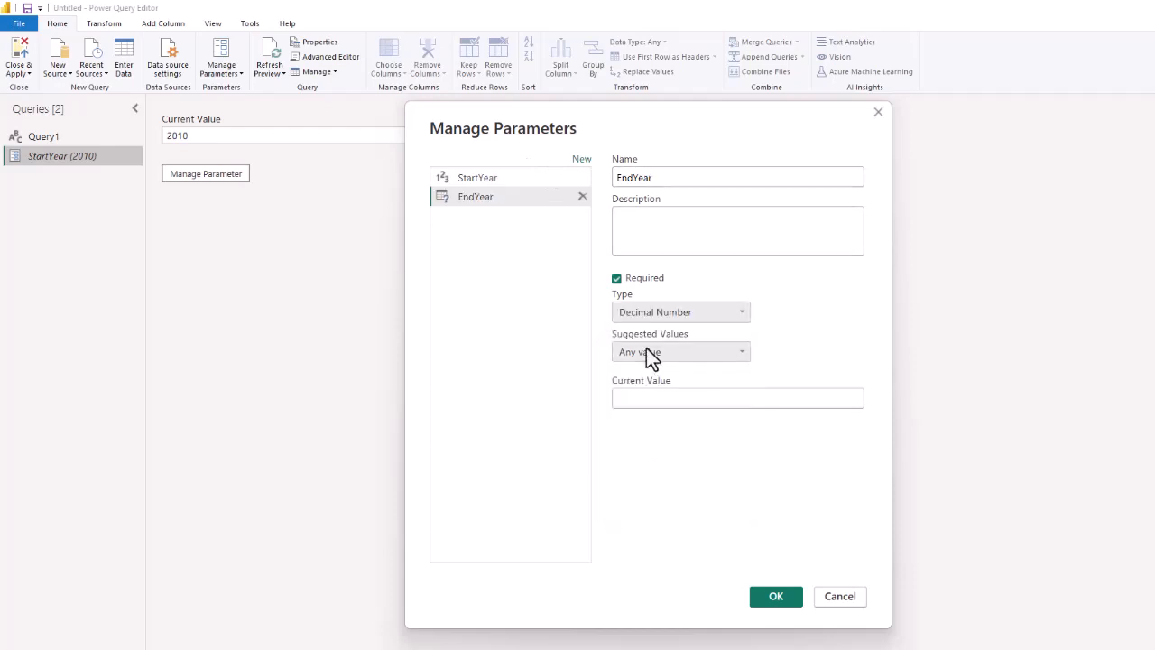
{"action": "left_click", "coordinate": [644, 398]}
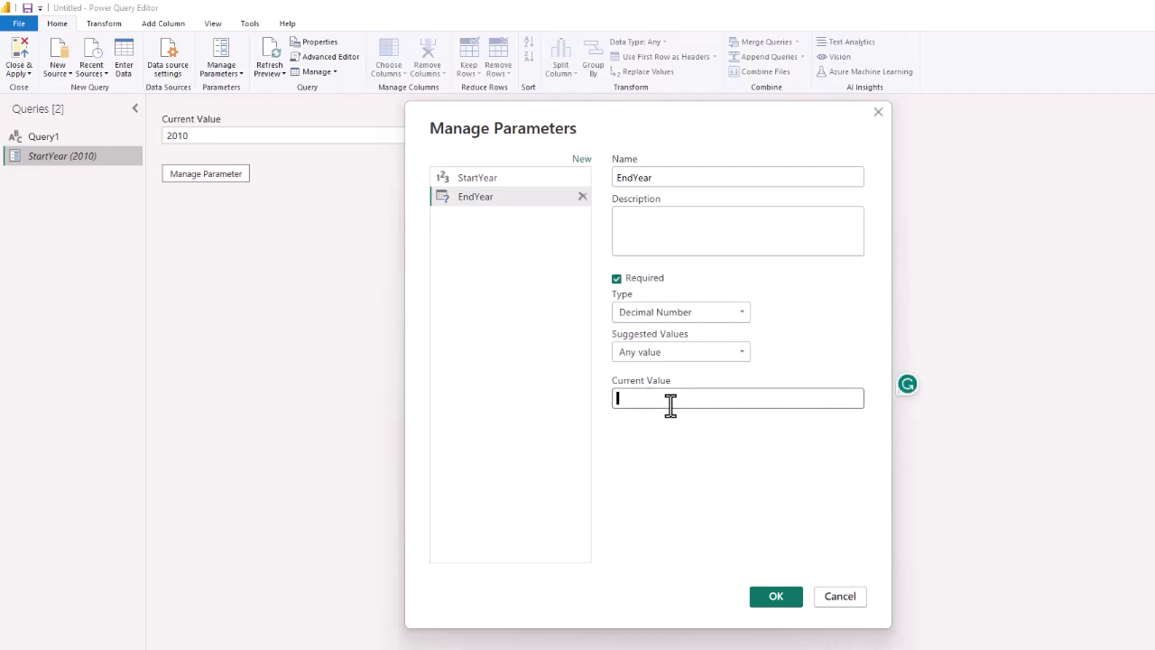
{"action": "type", "text": "2025"}
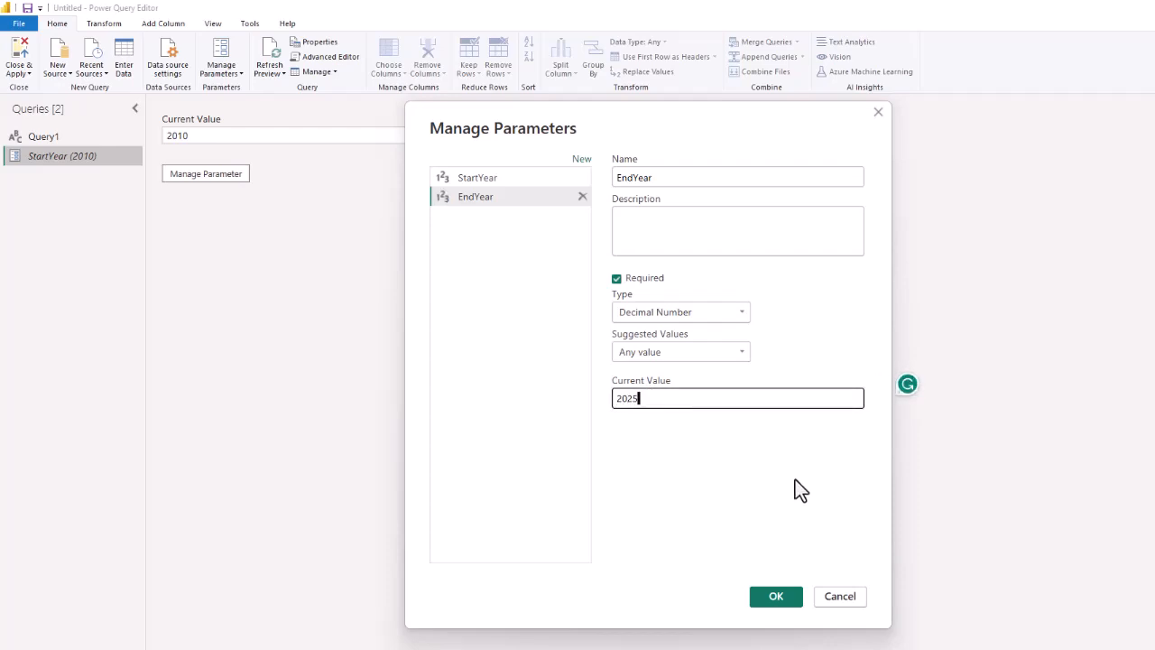
{"action": "left_click", "coordinate": [775, 603]}
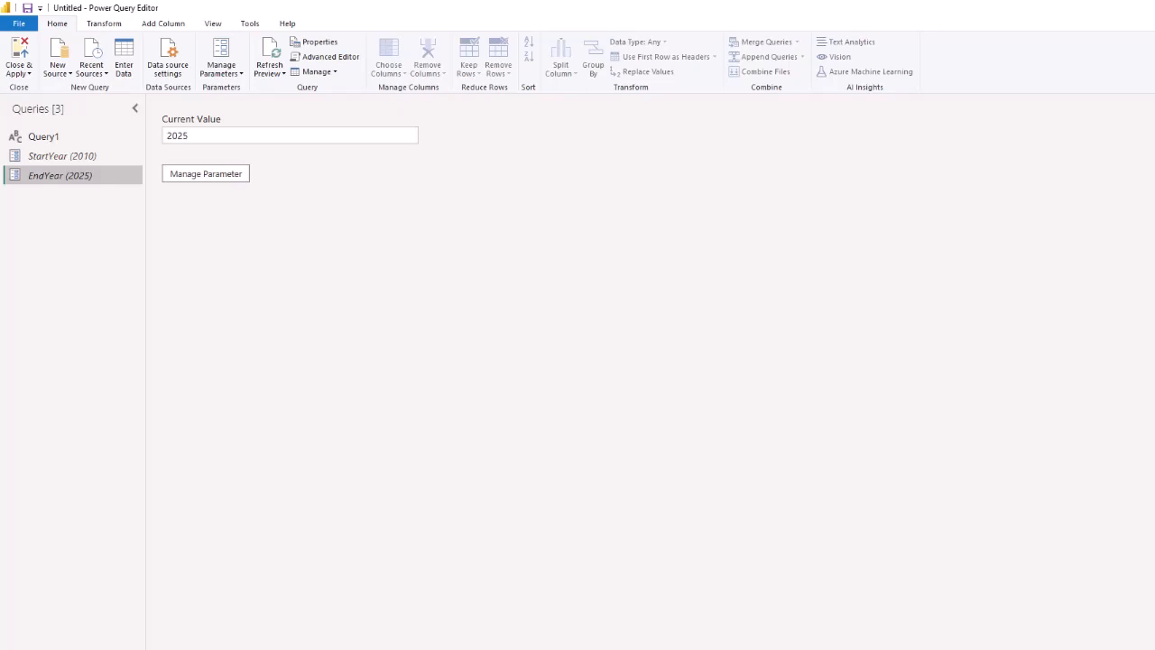
Open Query1 in the Advanced Editor and delete the Source = "" line from its code
{"action": "left_click", "coordinate": [63, 137]}
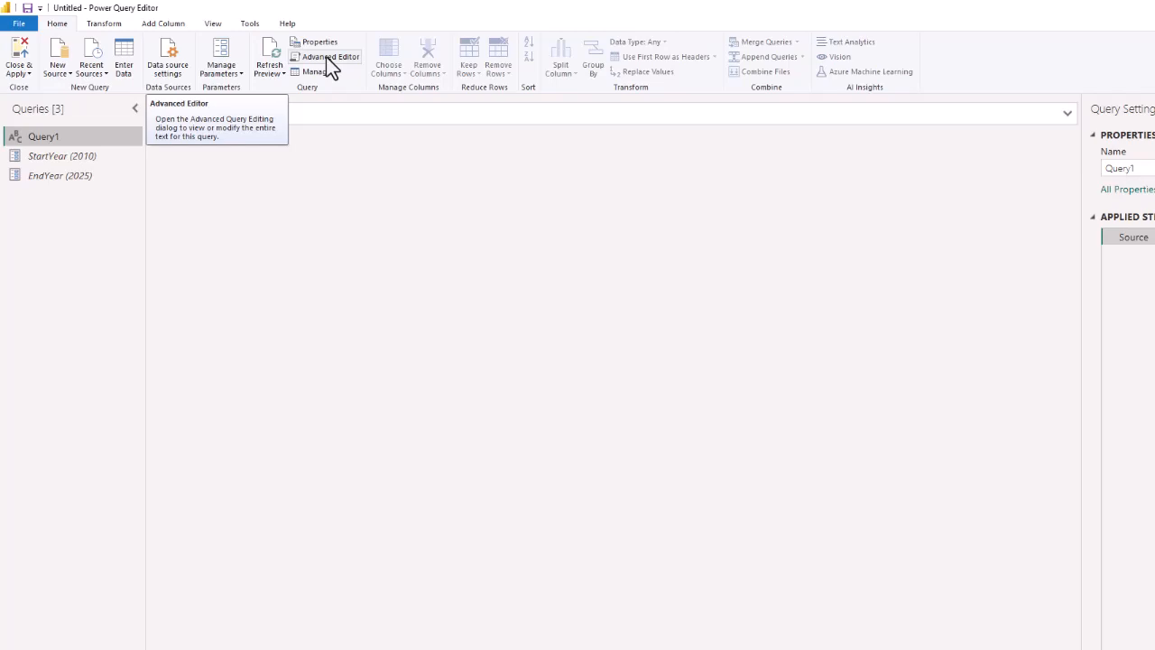
{"action": "left_click", "coordinate": [329, 58]}
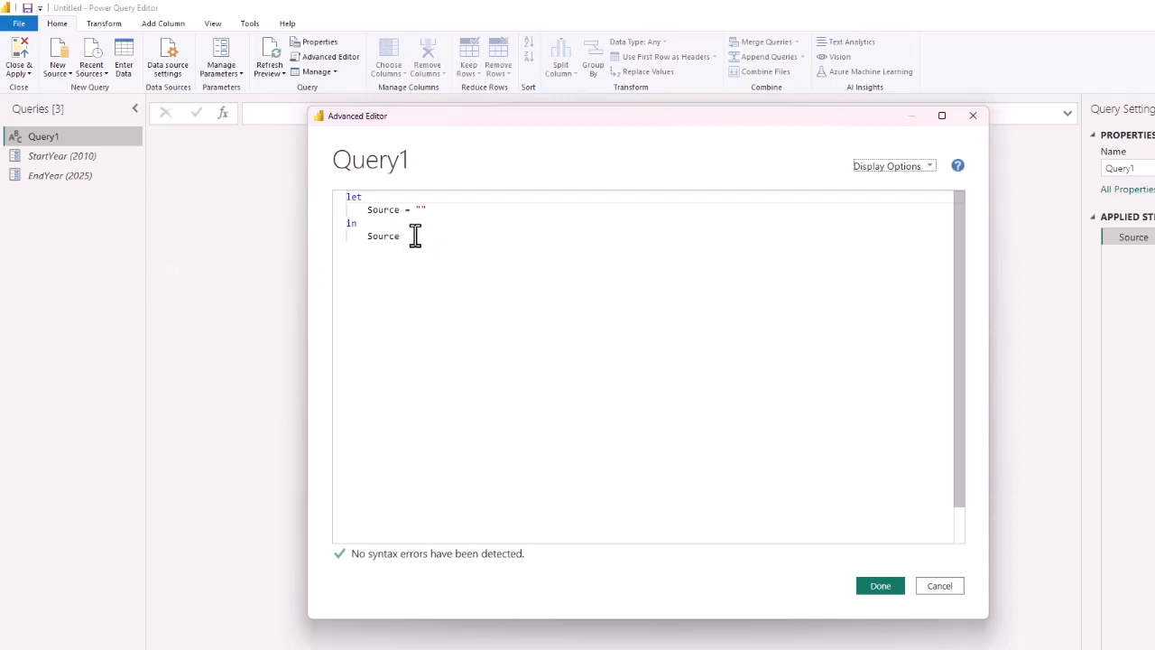
{"action": "left_click_drag", "start_coordinate": [364, 211], "coordinate": [455, 217]}
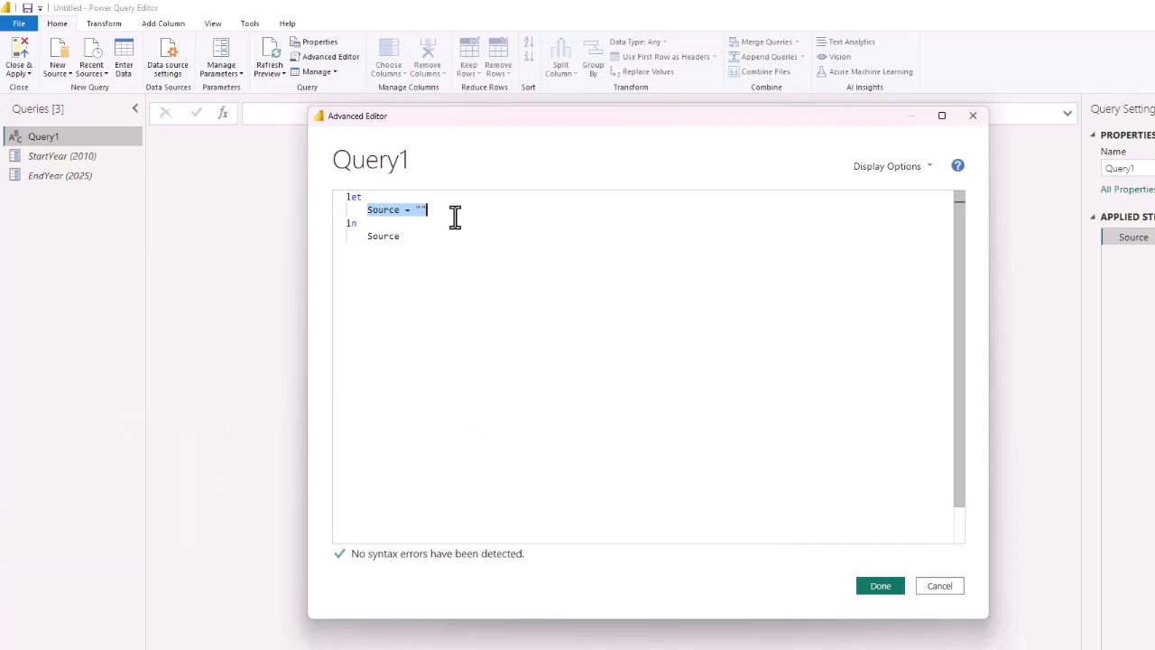
{"action": "key", "text": "Delete"}
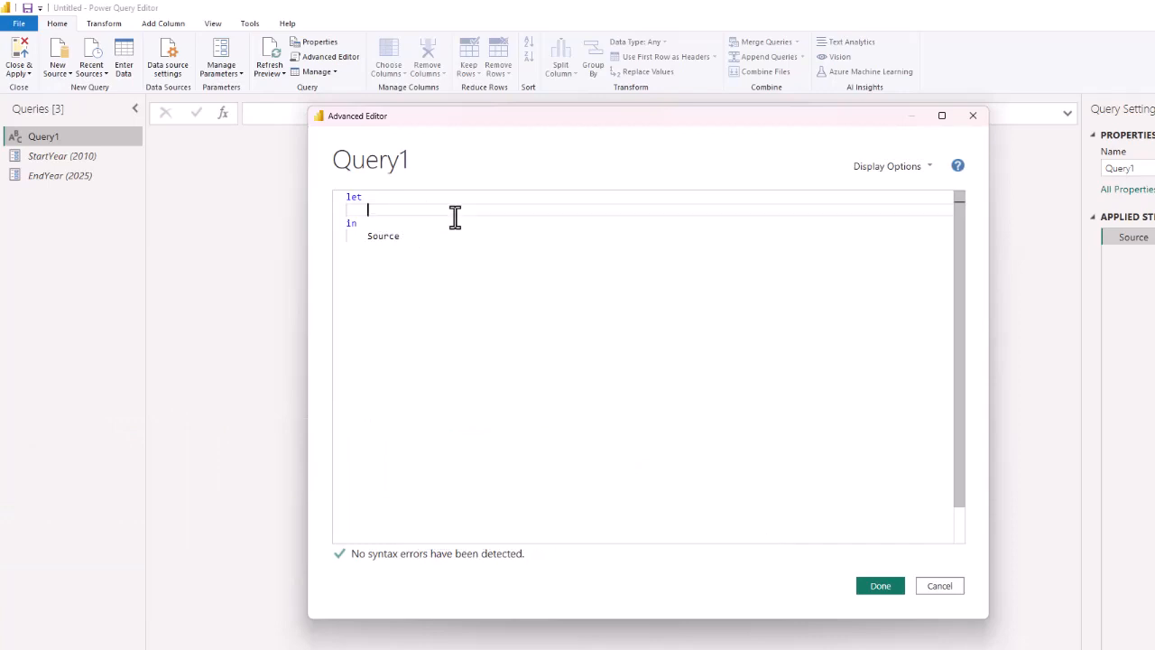
Define the start date in Query1's let block as StartDate = #date (StarYear, 1,1), including the trailing comma
{"action": "type", "text": "Start"}
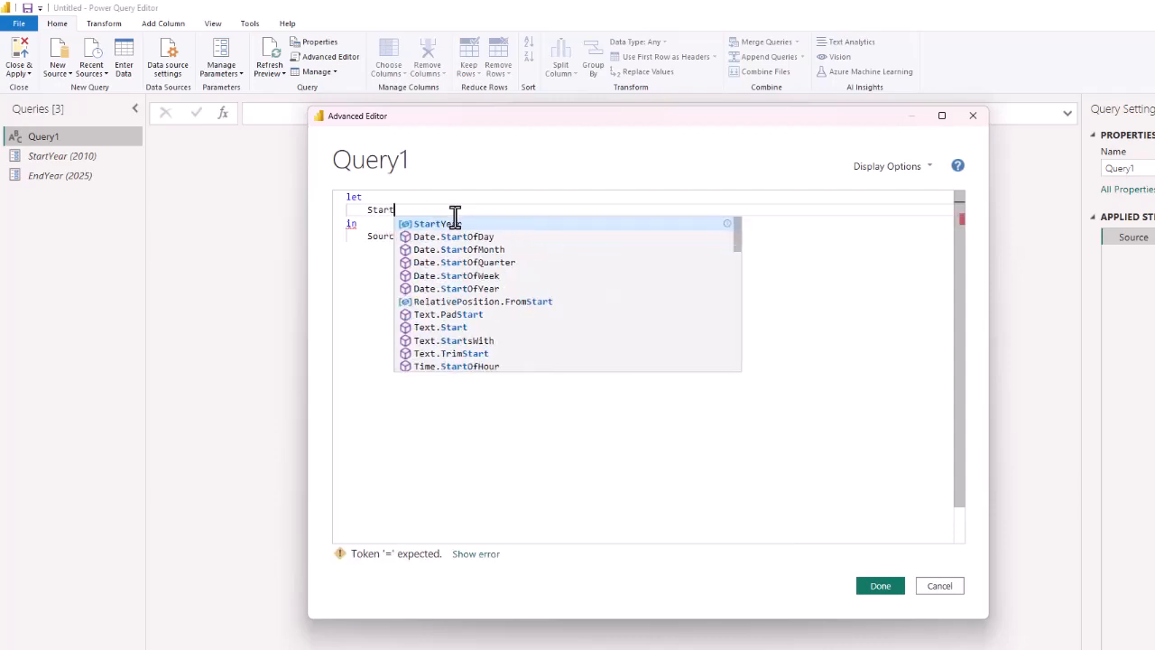
{"action": "type", "text": "DAte"}
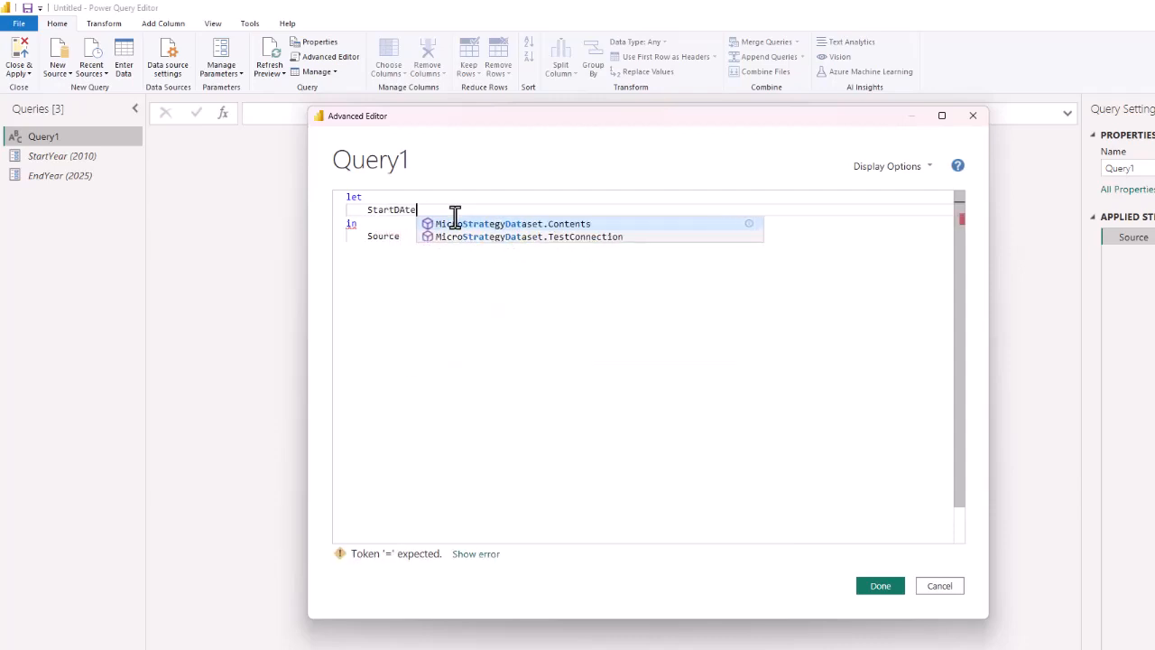
{"action": "key", "text": "BackSpace"}
{"action": "key", "text": "BackSpace"}
{"action": "key", "text": "BackSpace"}
{"action": "type", "text": "ate = "}
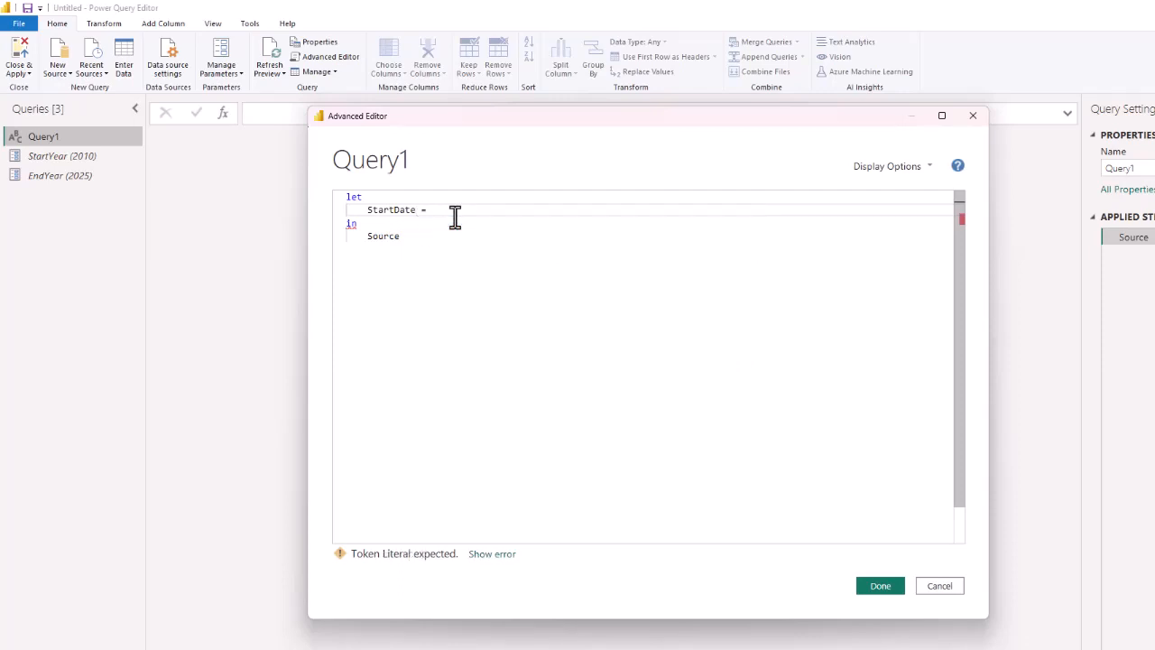
{"action": "type", "text": "#date"}
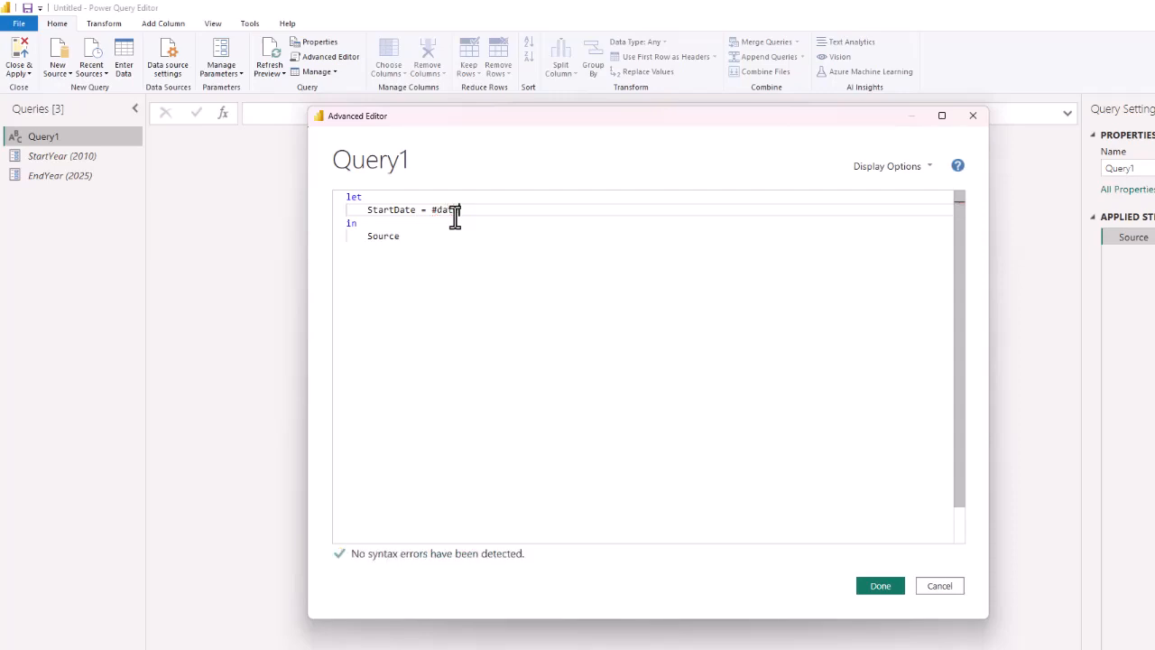
{"action": "type", "text": "(StarY"}
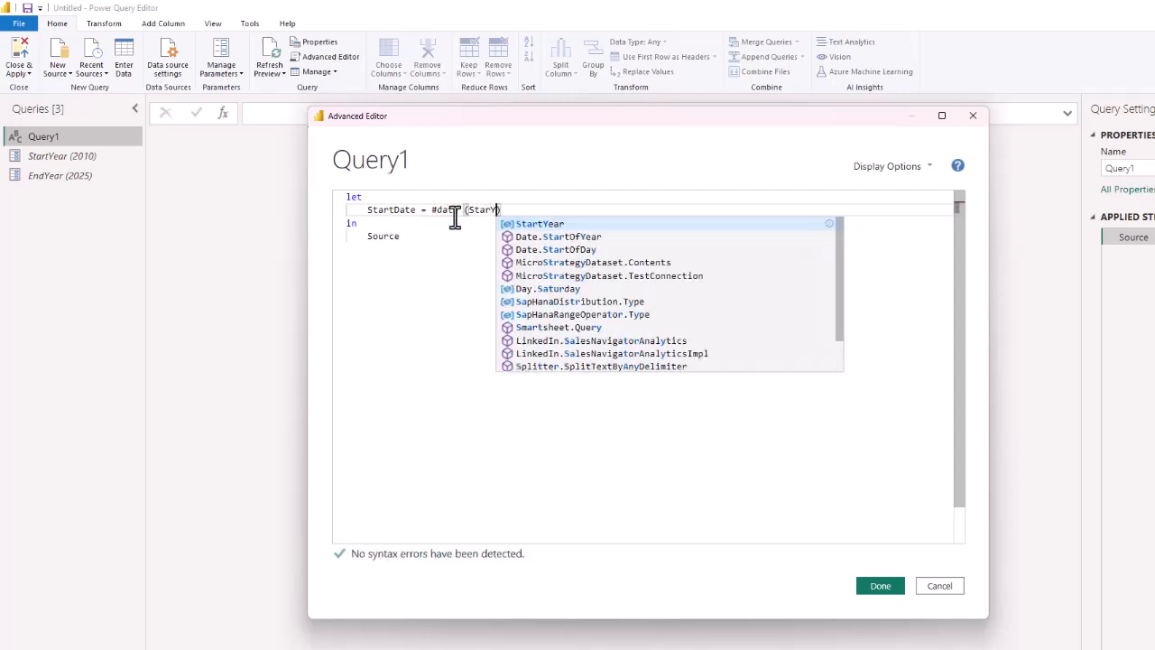
{"action": "type", "text": "ear"}
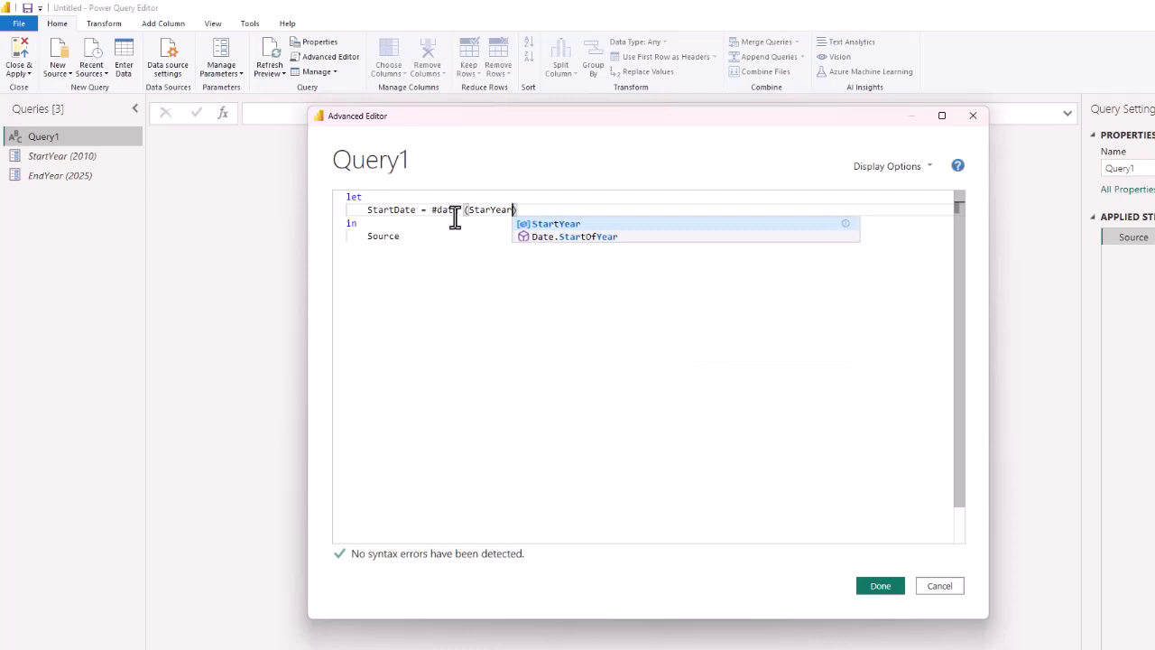
{"action": "type", "text": ", 1,1"}
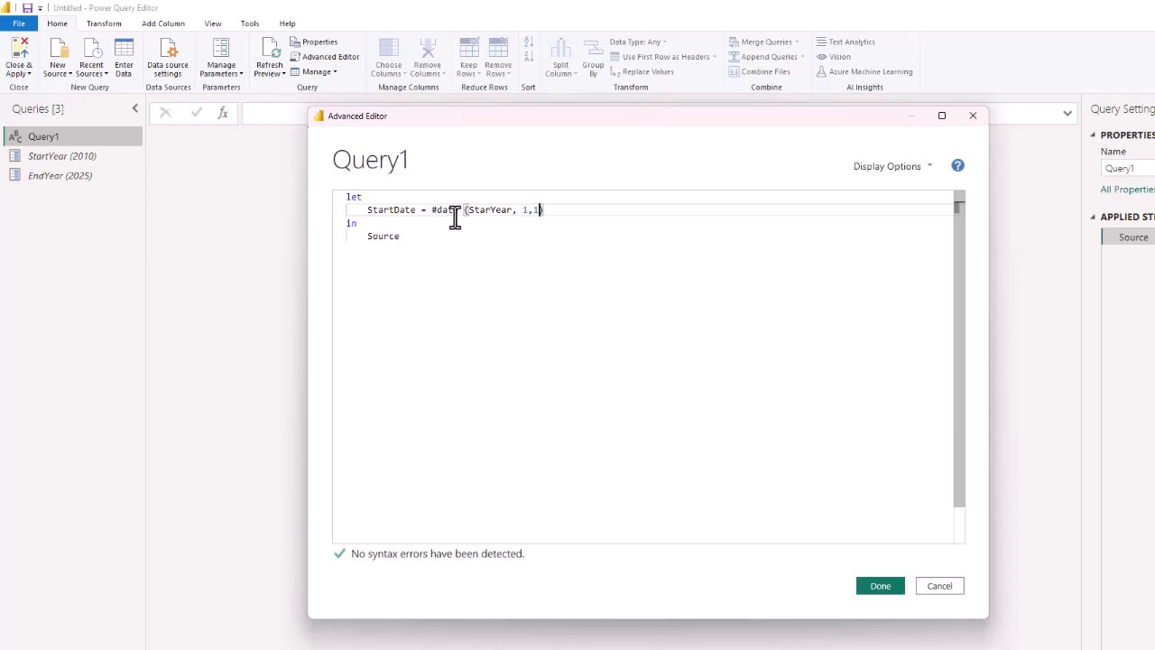
{"action": "type", "text": "),"}
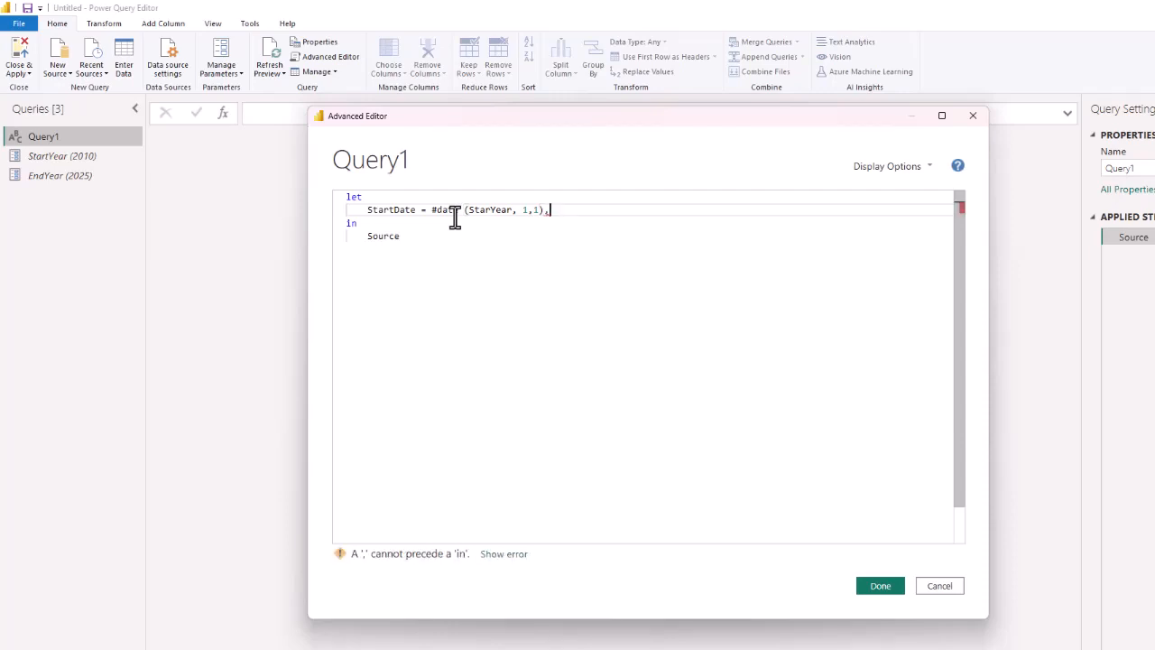
Add a line below StartDate that defines EndDate = #date (EndYear, 12,31)
{"action": "key", "text": "Return"}
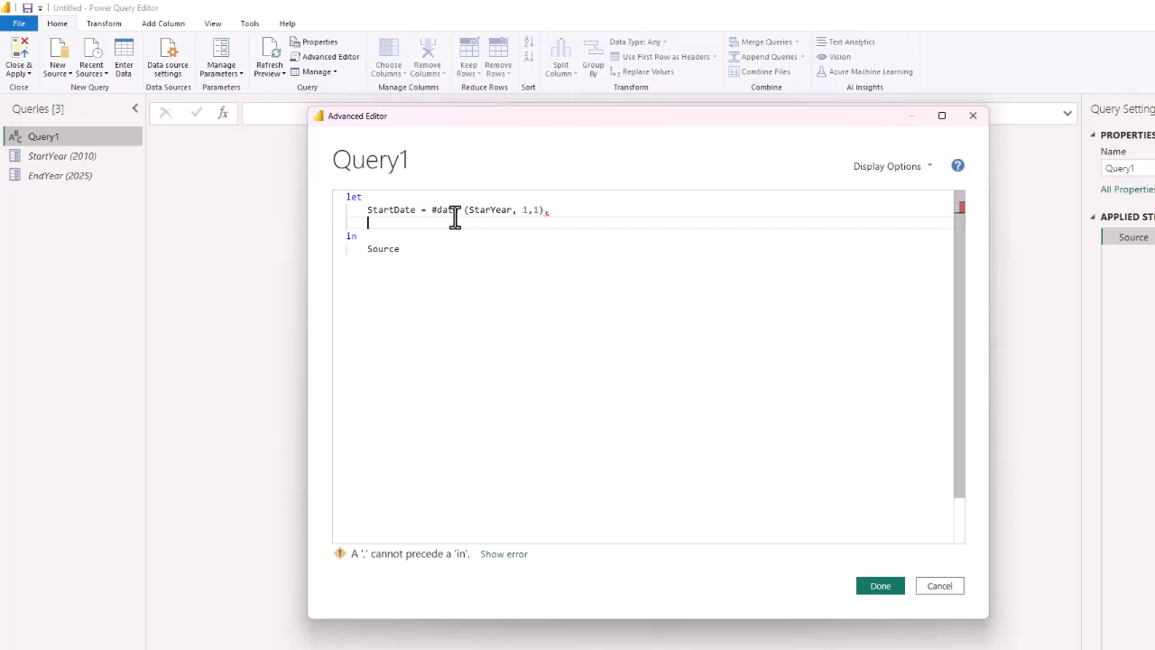
{"action": "type", "text": "EndD"}
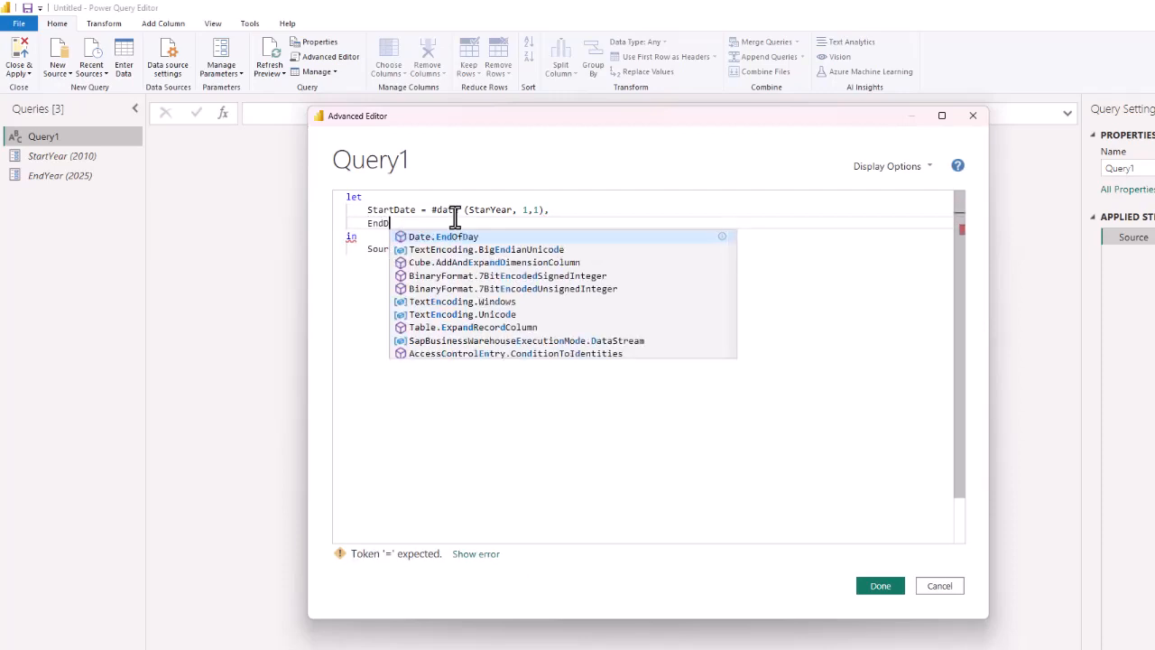
{"action": "type", "text": "ate = #date"}
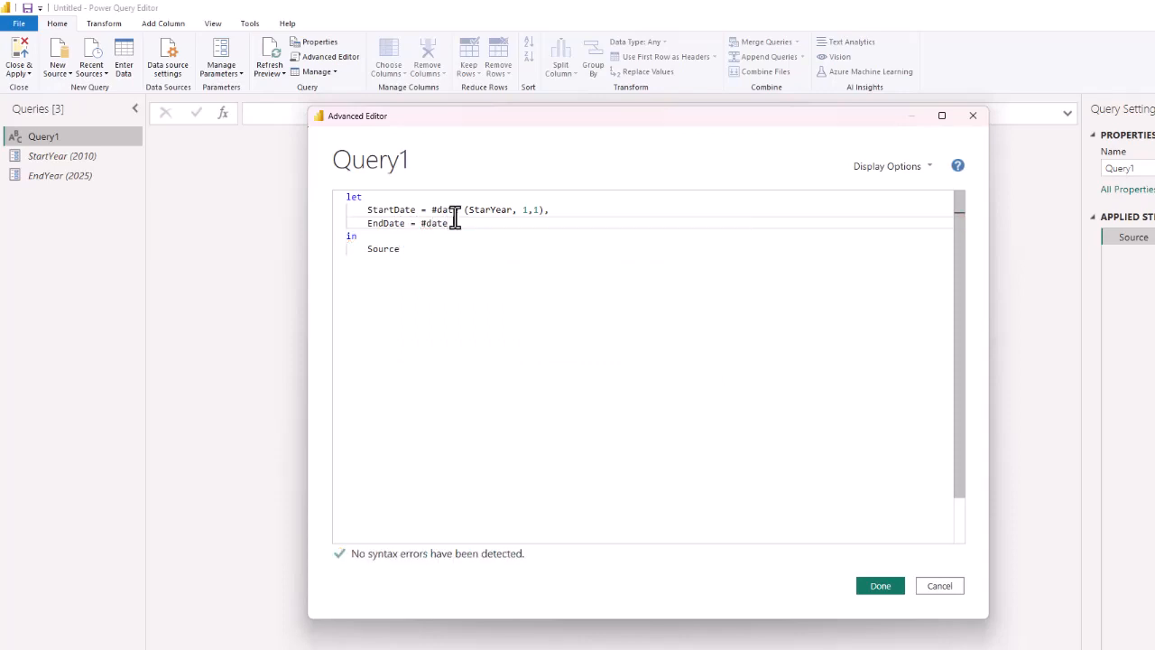
{"action": "type", "text": "(EndYear"}
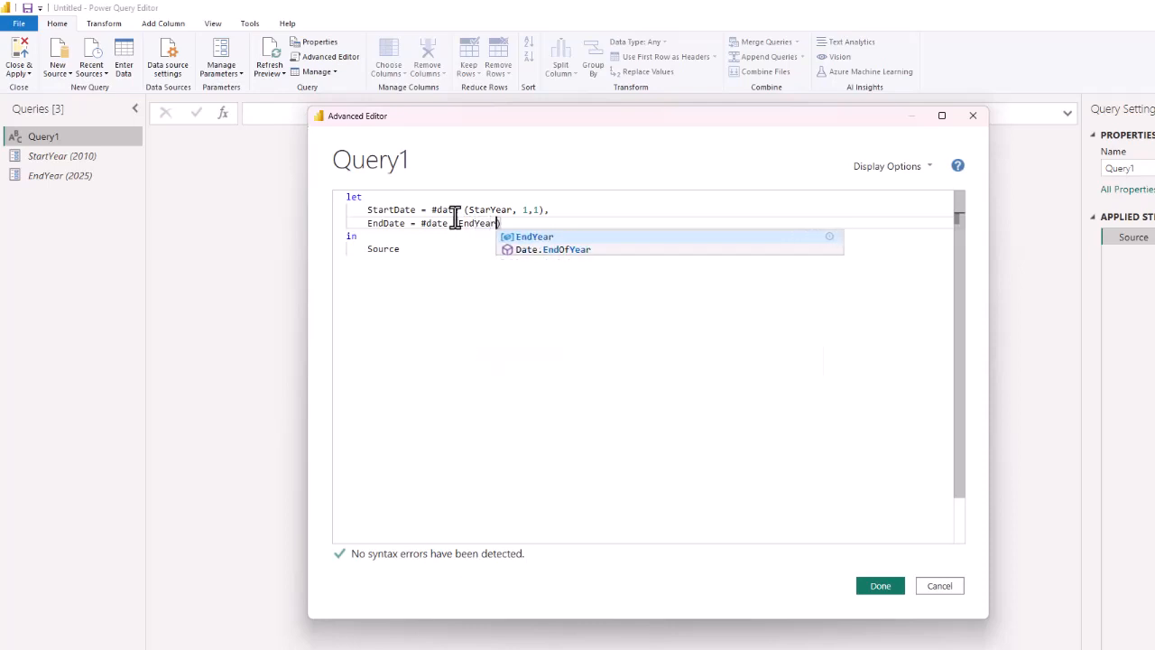
{"action": "type", "text": ", 12,31"}
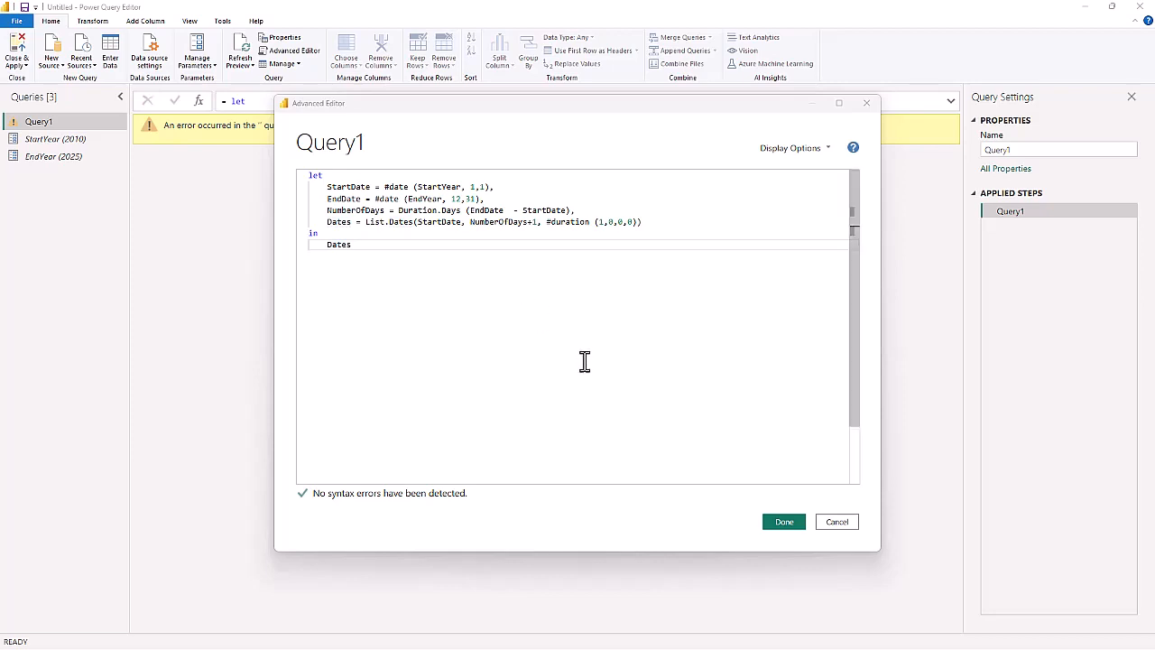
Apply the edited M code to Query1 and convert its date list to a table with no delimiter and extra columns shown as errors
{"action": "left_click", "coordinate": [779, 524]}
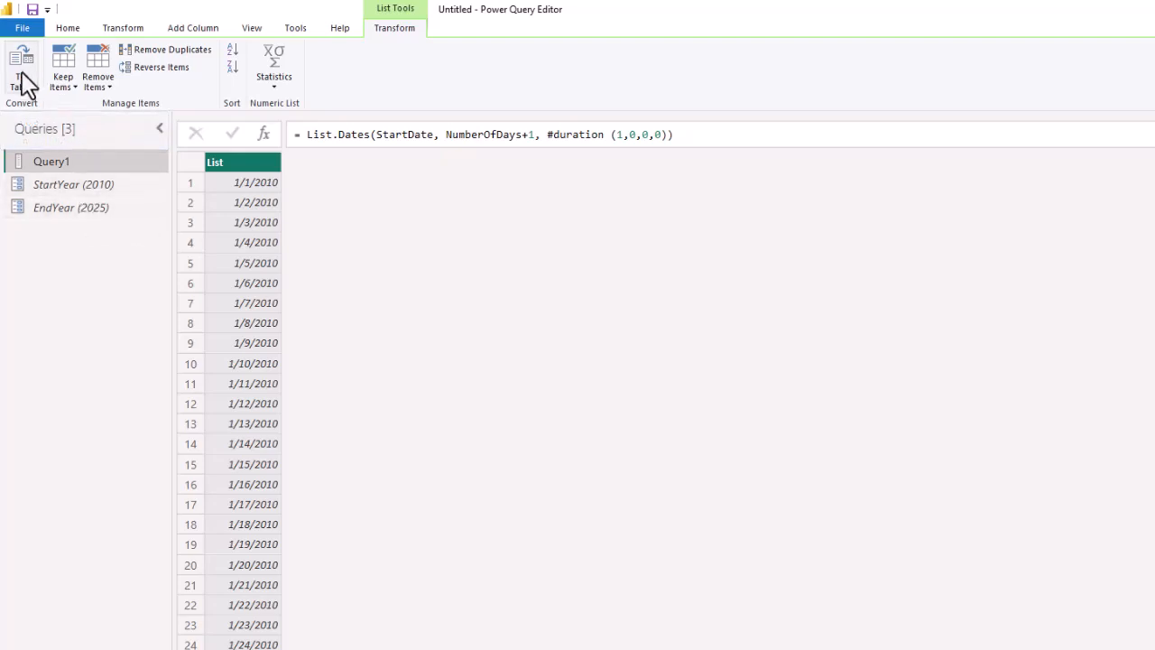
{"action": "left_click", "coordinate": [27, 83]}
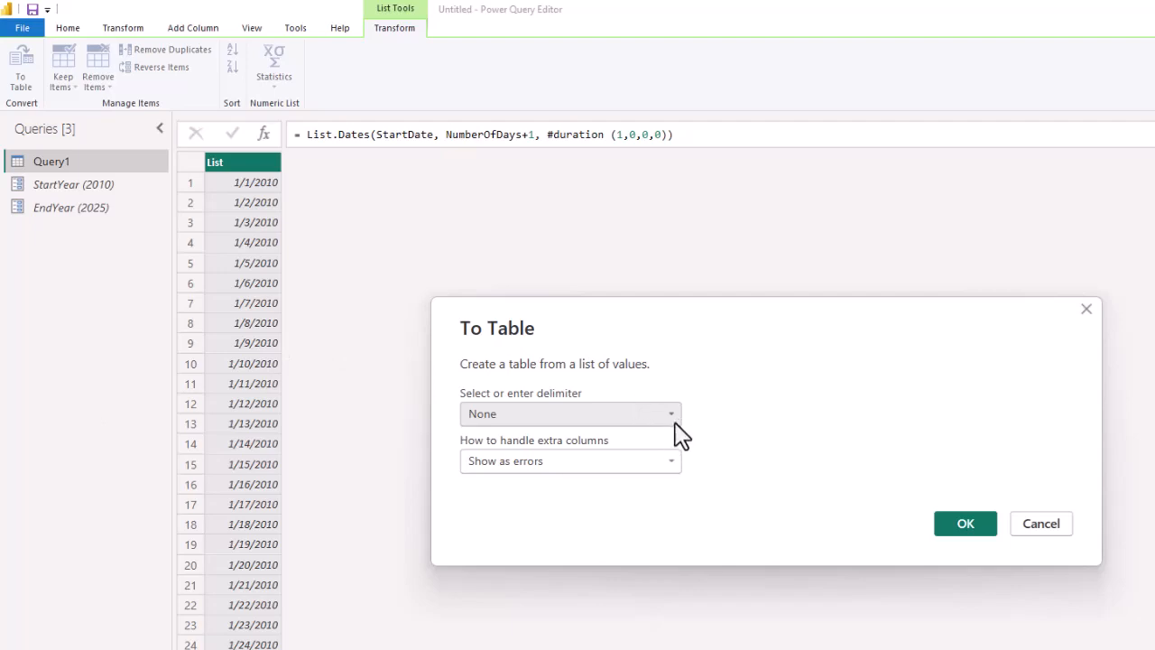
{"action": "left_click", "coordinate": [960, 524]}
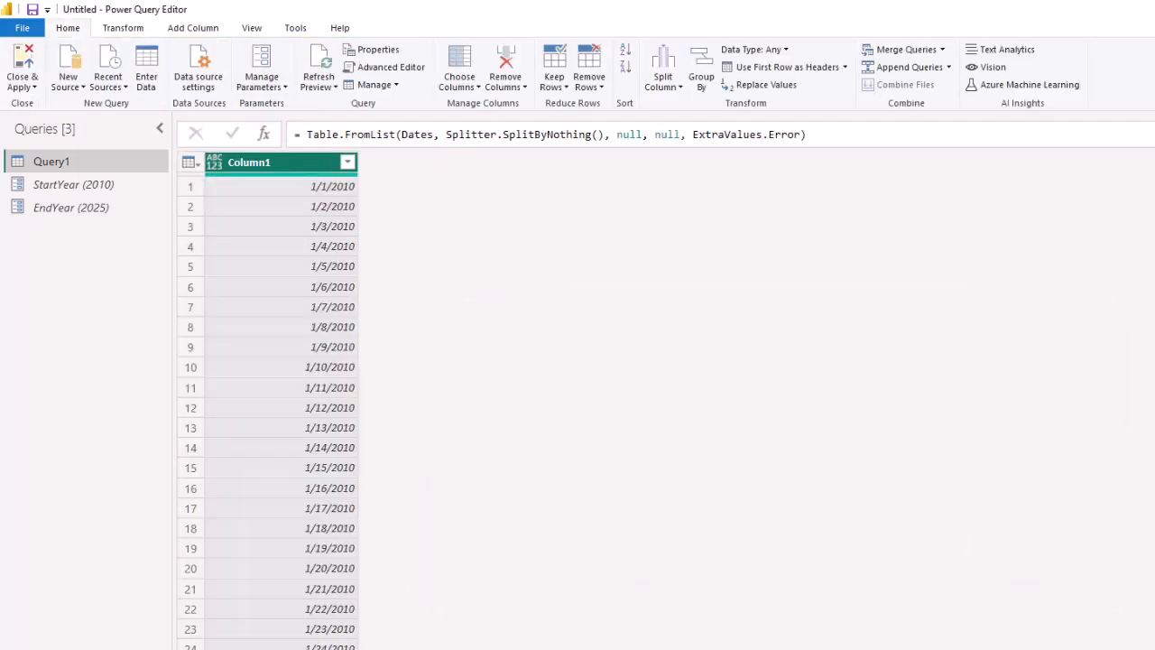
Rename Column1 as DateKey and set its data type to Date
{"action": "double_click", "coordinate": [260, 165]}
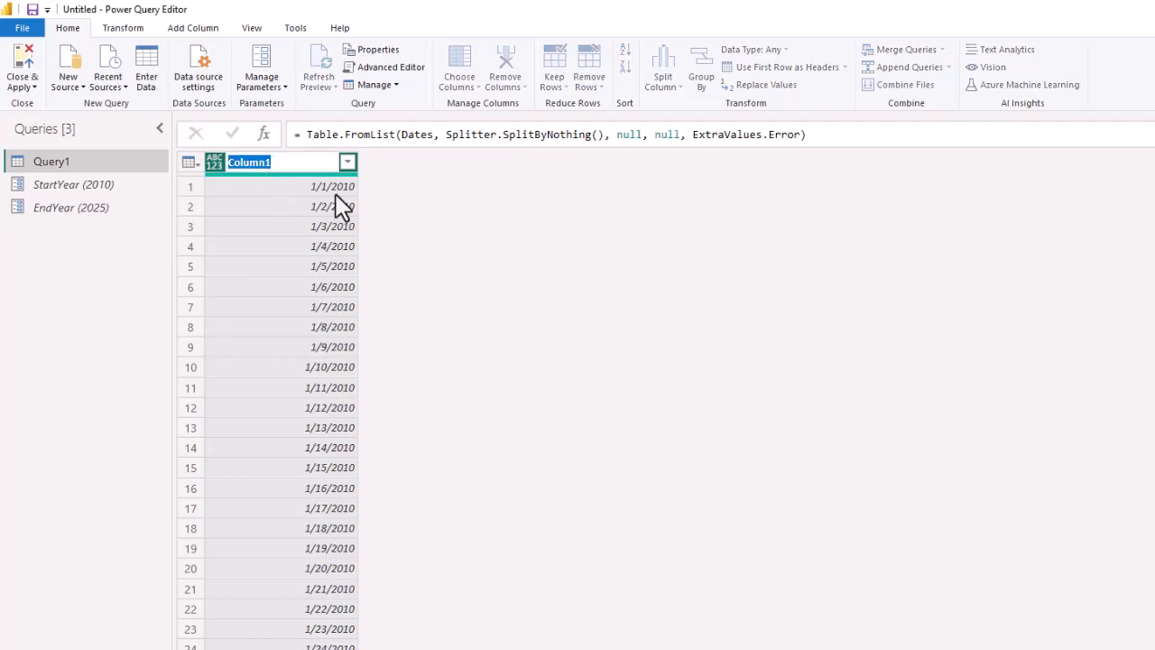
{"action": "type", "text": "Date"}
{"action": "key", "text": "Return"}
{"action": "type", "text": "Key"}
{"action": "key", "text": "Return"}
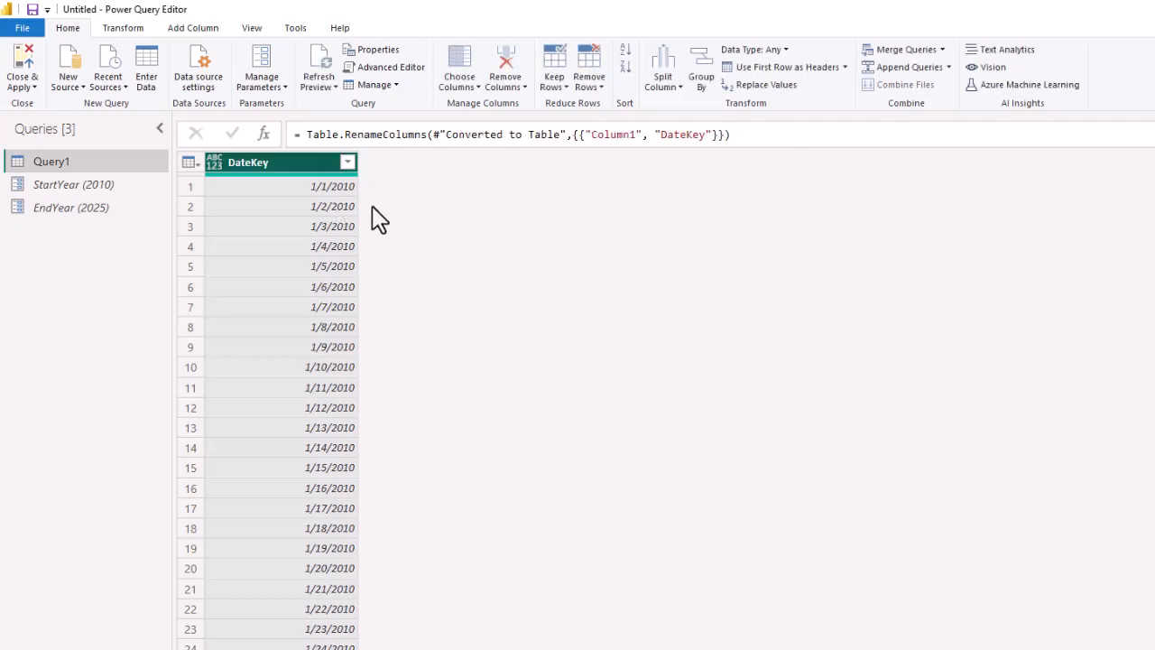
{"action": "left_click", "coordinate": [214, 163]}
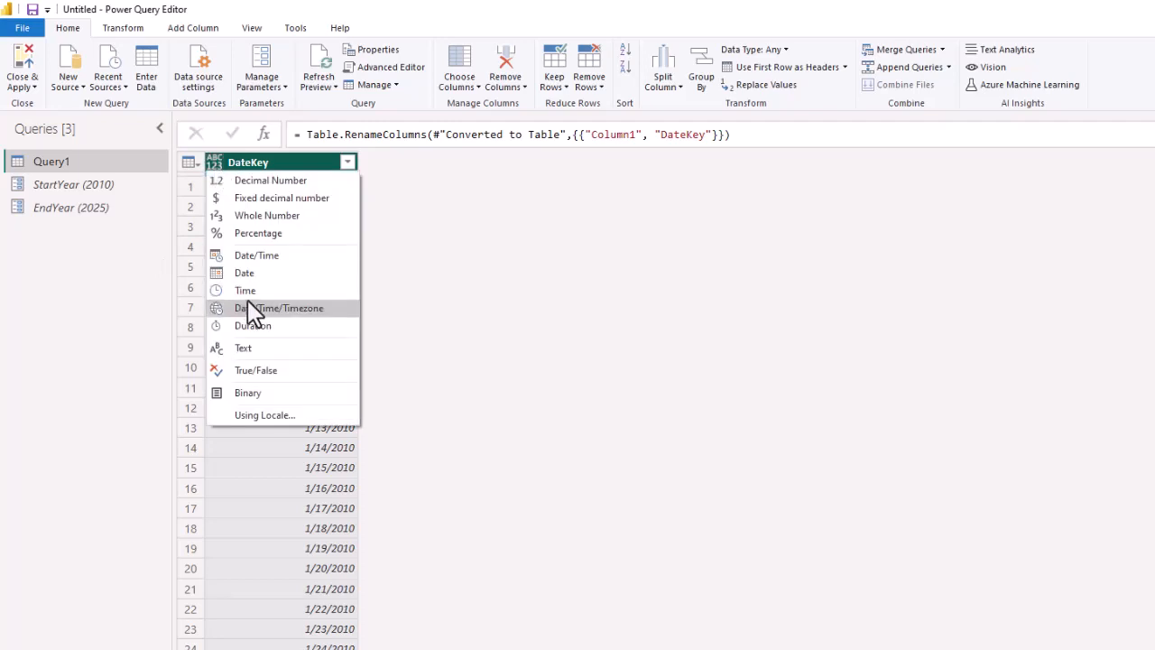
{"action": "left_click", "coordinate": [244, 273]}
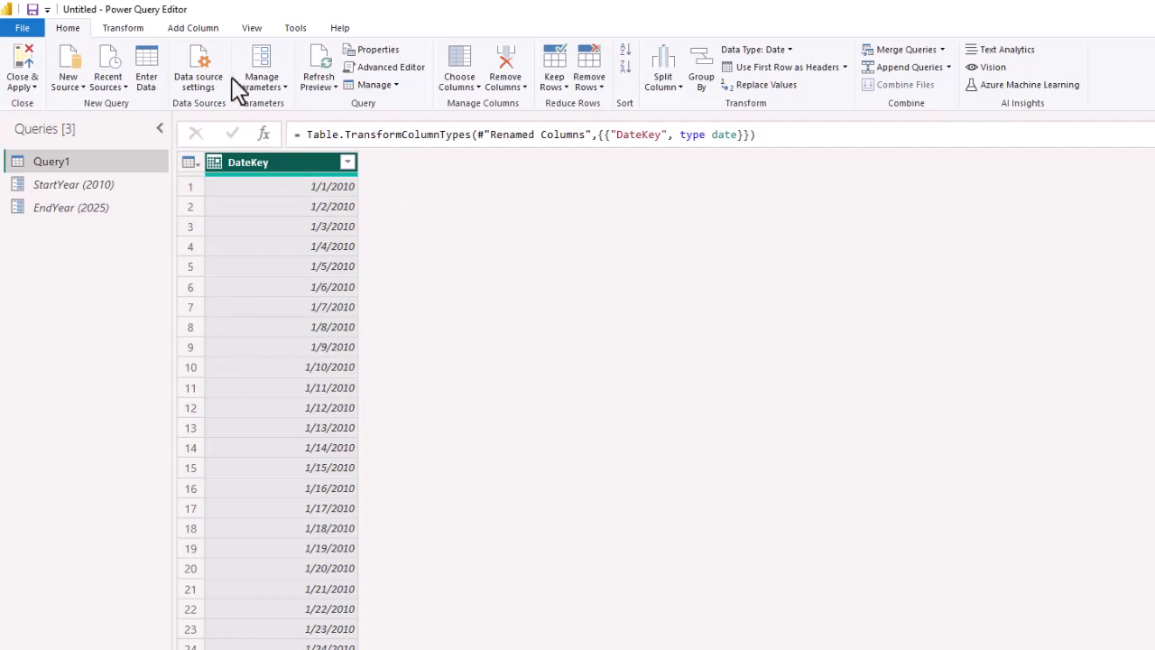
Add a Year column extracted from the DateKey dates
{"action": "left_click", "coordinate": [192, 28]}
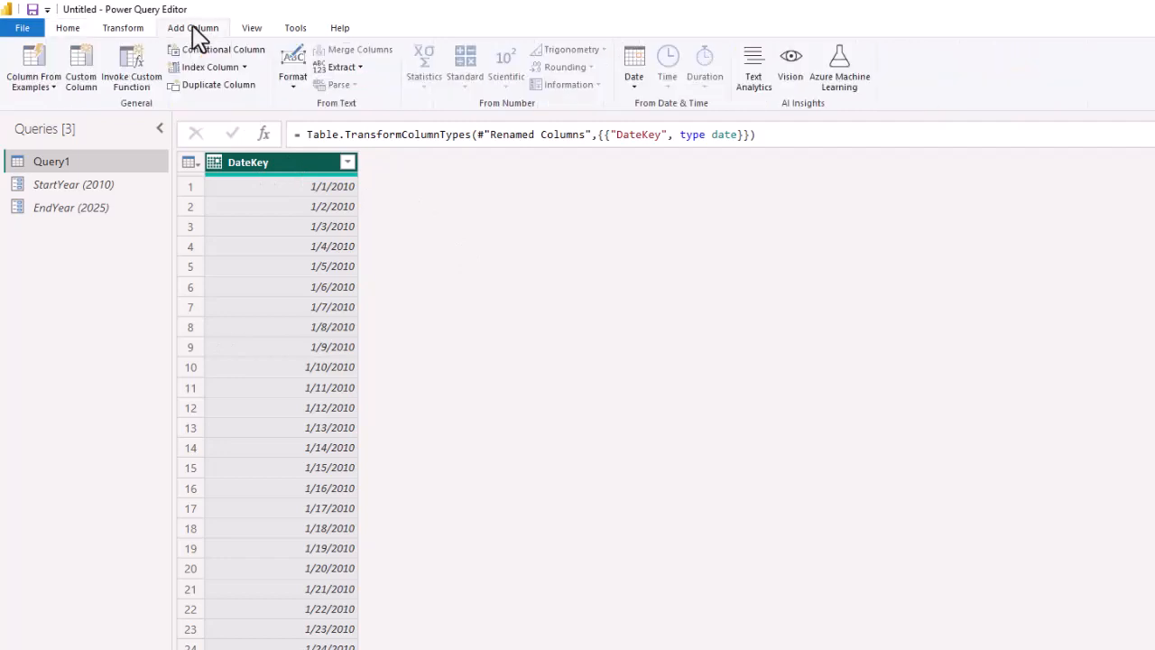
{"action": "left_click", "coordinate": [635, 81]}
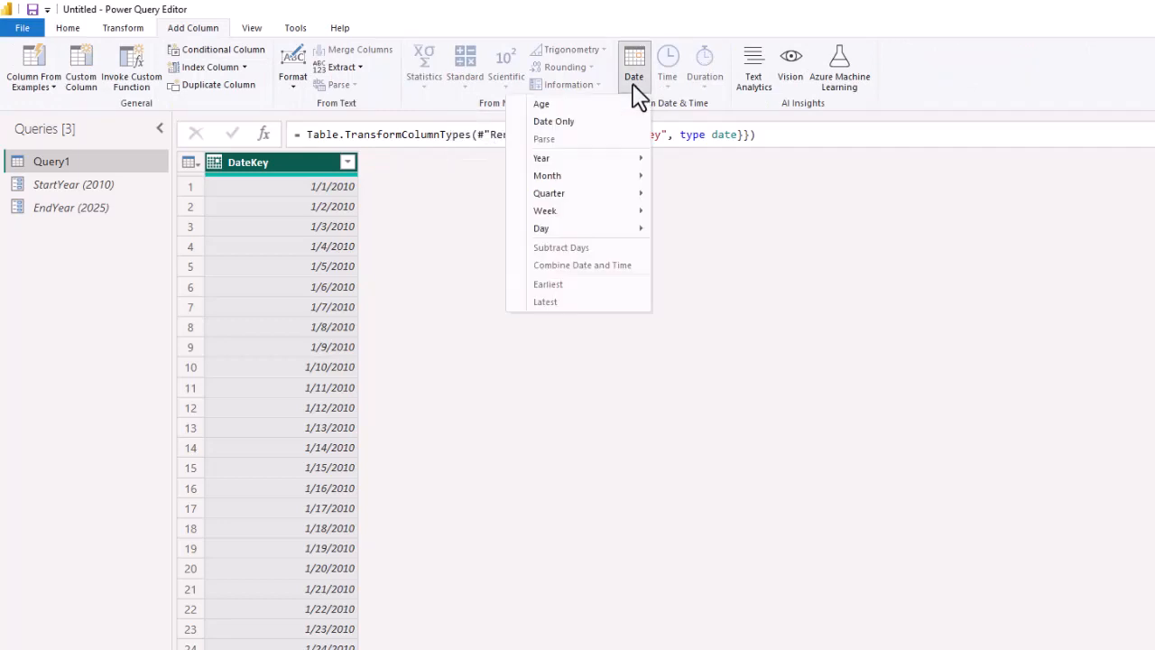
{"action": "mouse_move", "coordinate": [549, 167]}
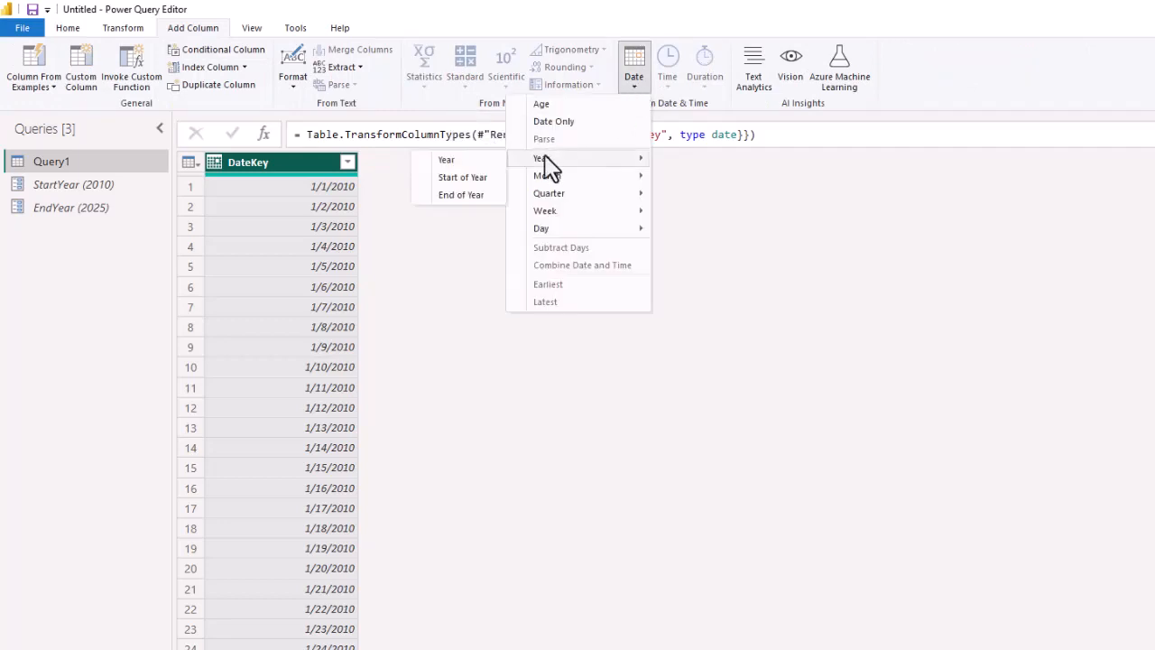
{"action": "left_click", "coordinate": [442, 158]}
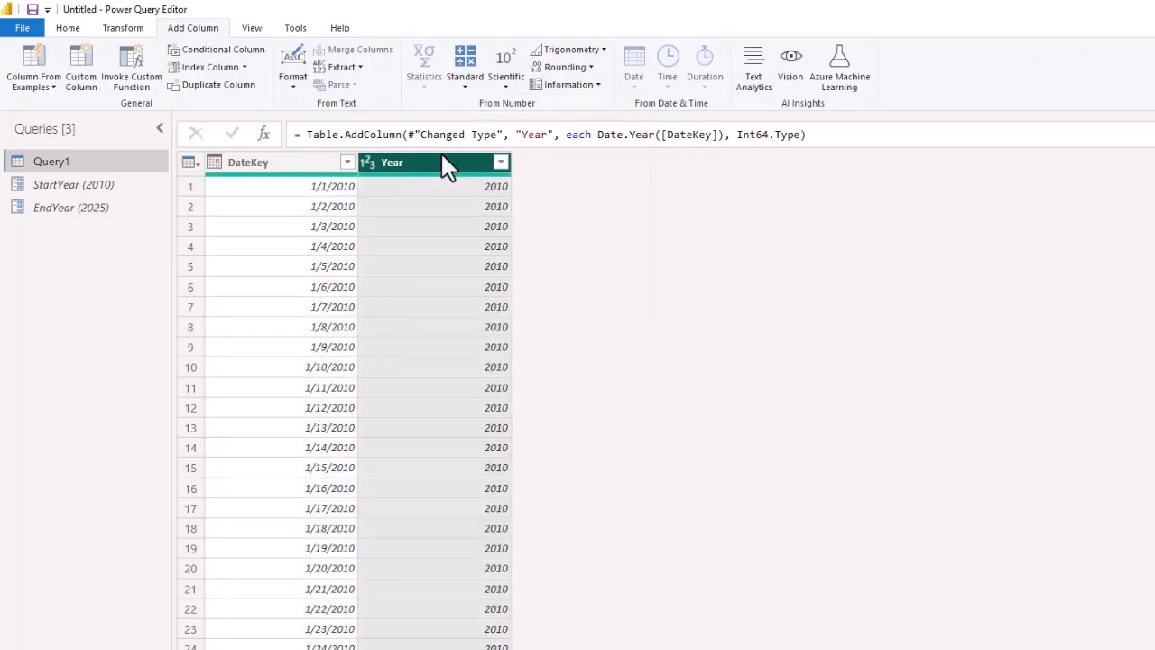
Add a Month number column and a Month Name column, both derived from DateKey
{"action": "left_click", "coordinate": [276, 164]}
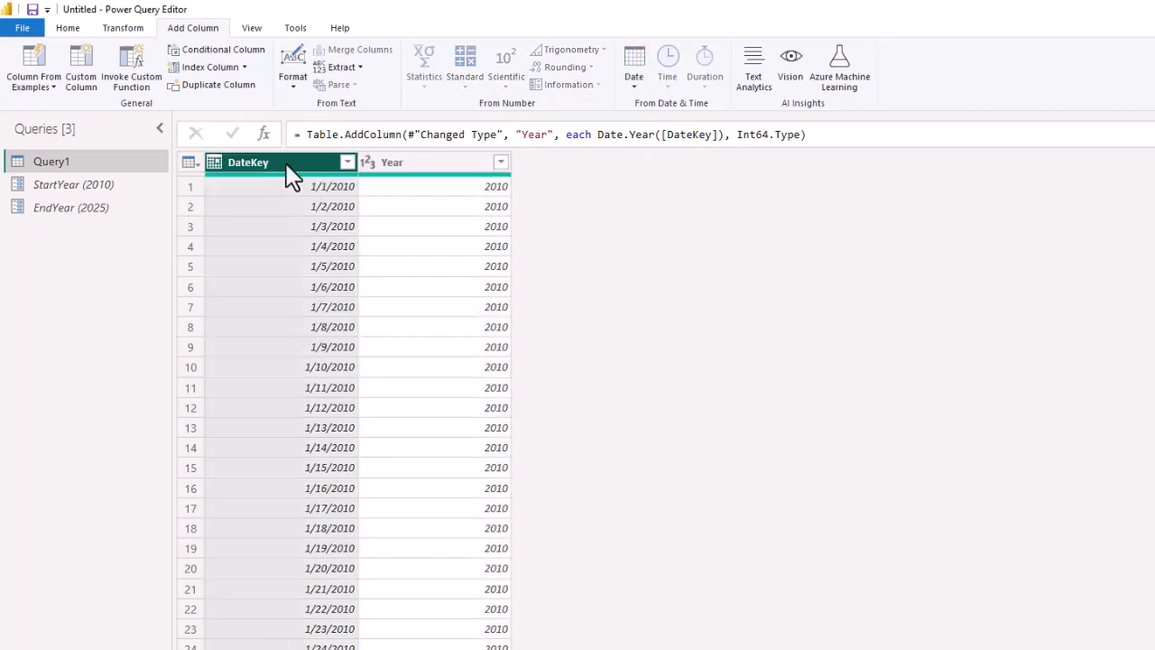
{"action": "left_click", "coordinate": [627, 77]}
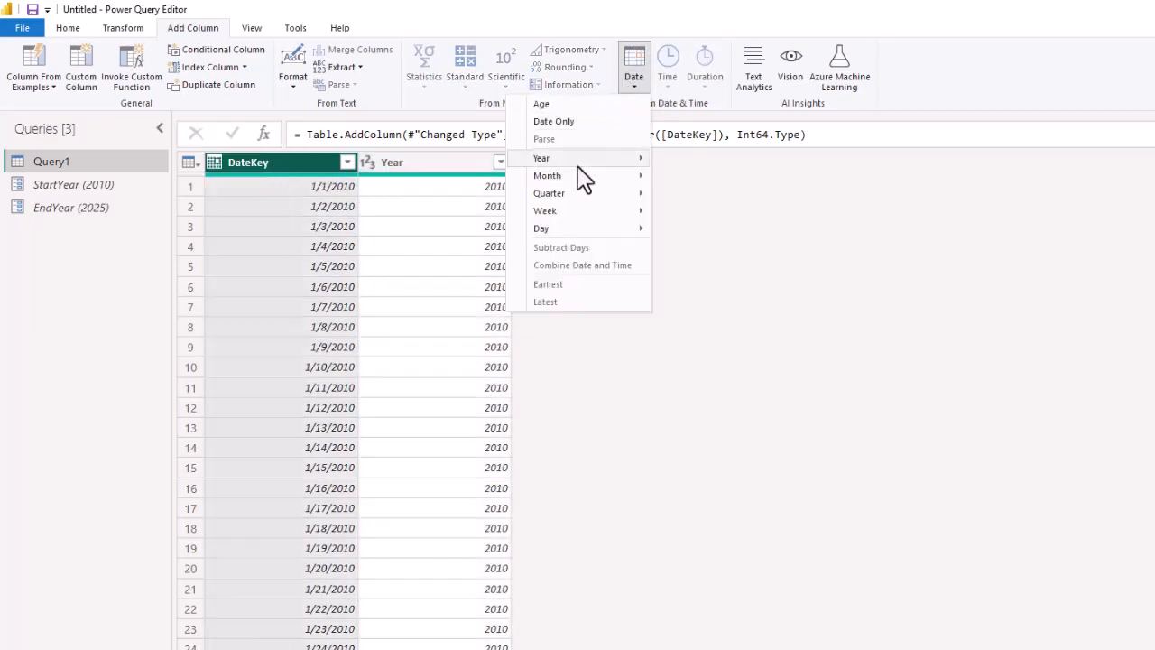
{"action": "mouse_move", "coordinate": [573, 176]}
{"action": "left_click", "coordinate": [451, 176]}
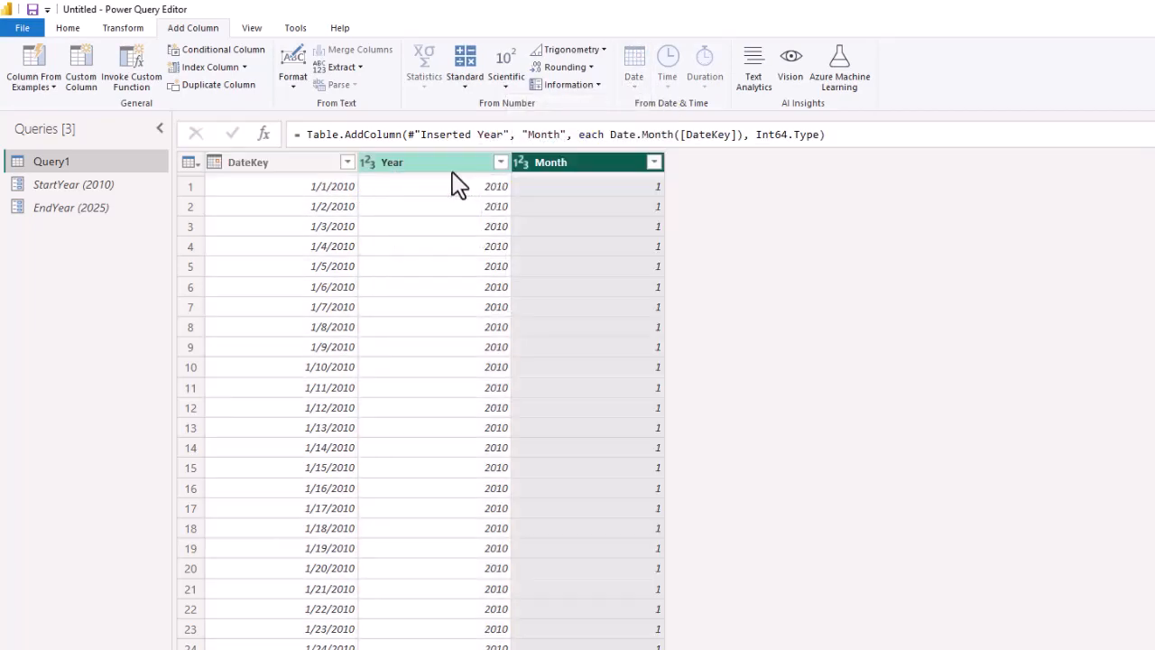
{"action": "left_click", "coordinate": [293, 165]}
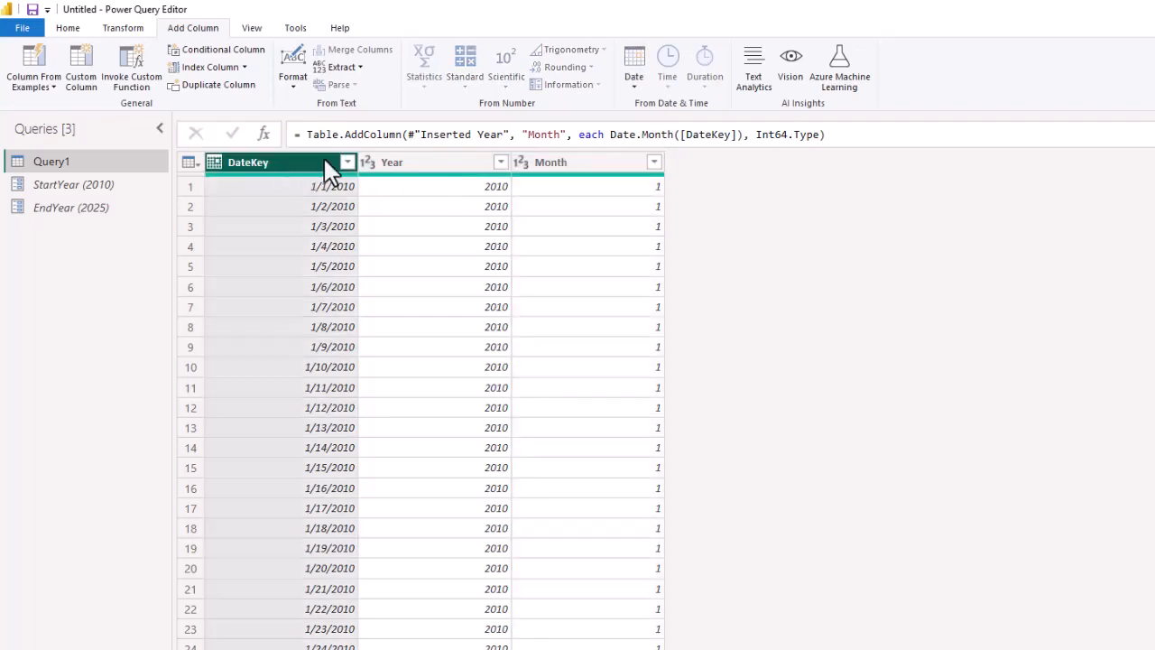
{"action": "left_click", "coordinate": [636, 85]}
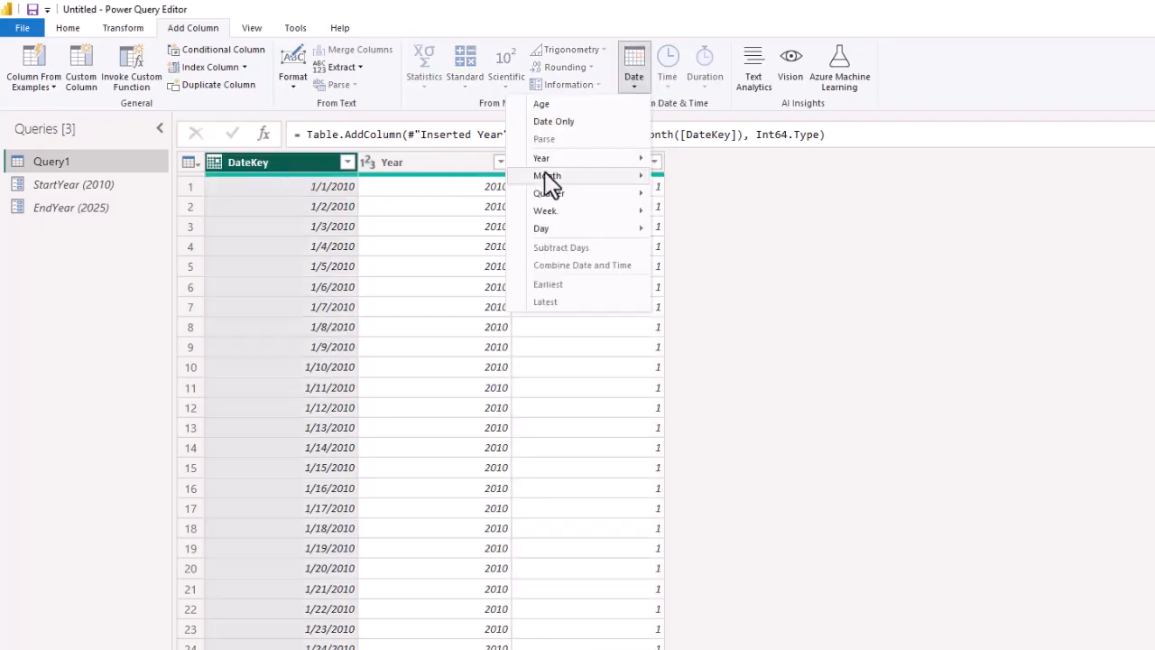
{"action": "mouse_move", "coordinate": [549, 179]}
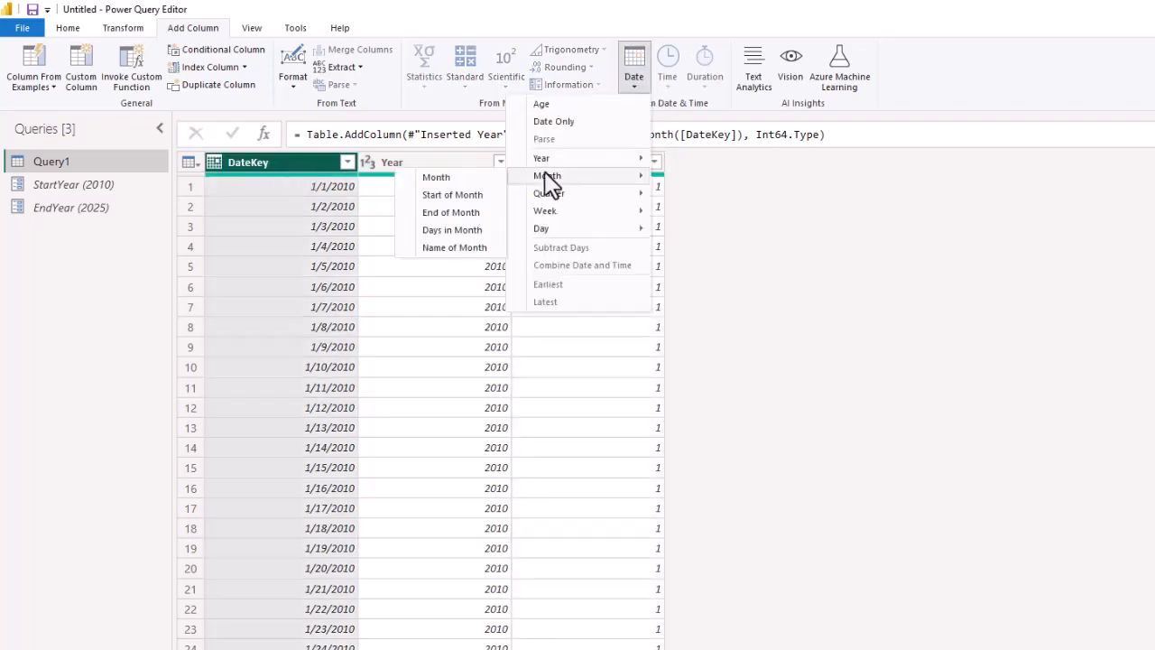
{"action": "left_click", "coordinate": [443, 246]}
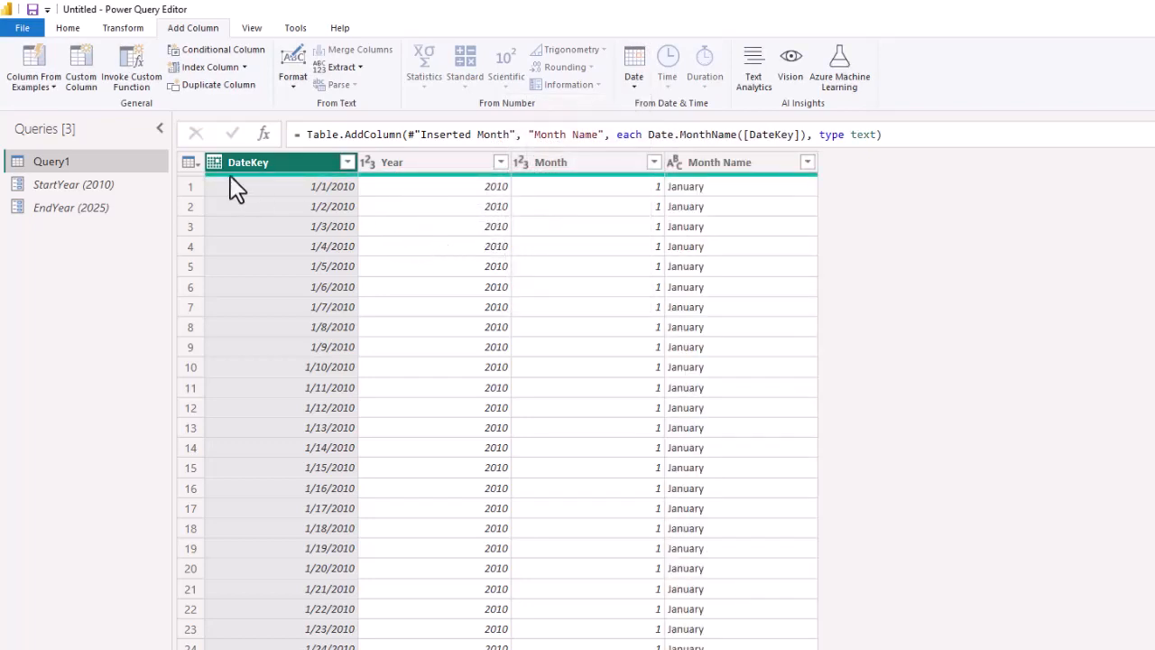
Add a Quarter of Year column and a Week of Year column, both derived from DateKey
{"action": "left_click", "coordinate": [628, 80]}
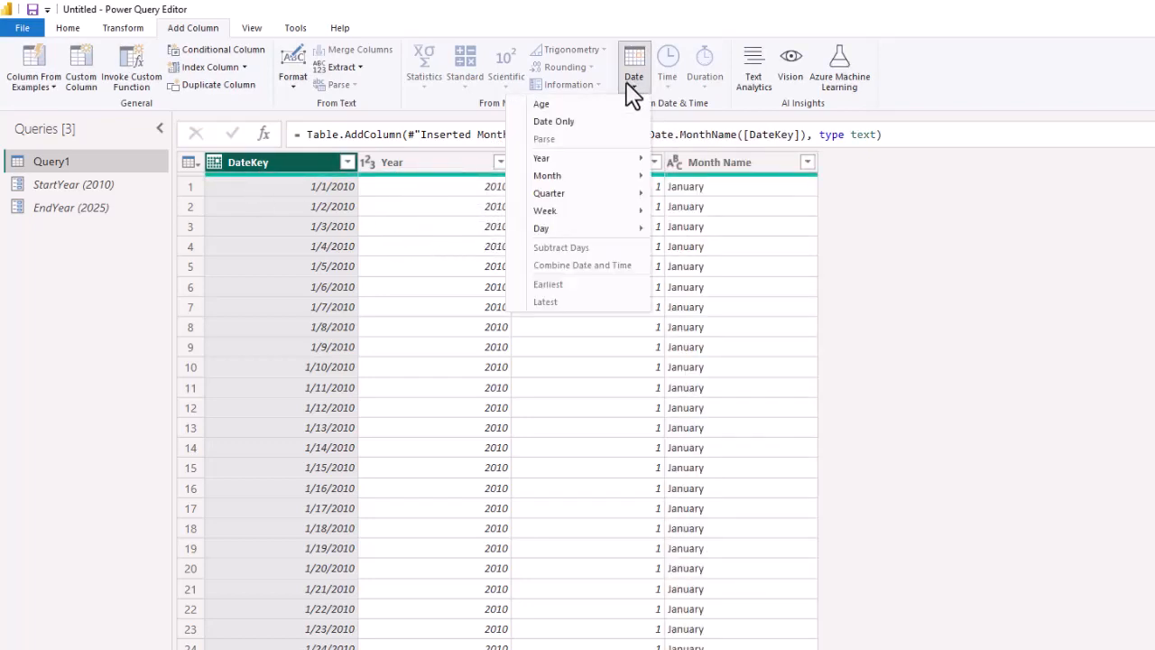
{"action": "mouse_move", "coordinate": [549, 200]}
{"action": "left_click", "coordinate": [441, 191]}
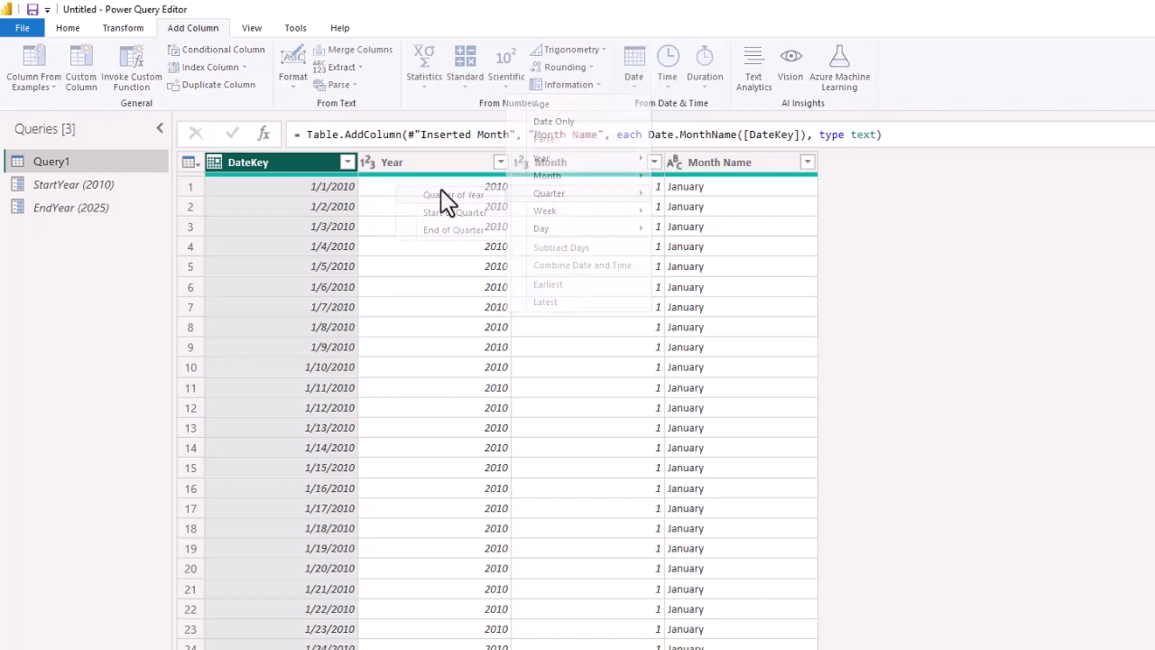
{"action": "left_click", "coordinate": [273, 161]}
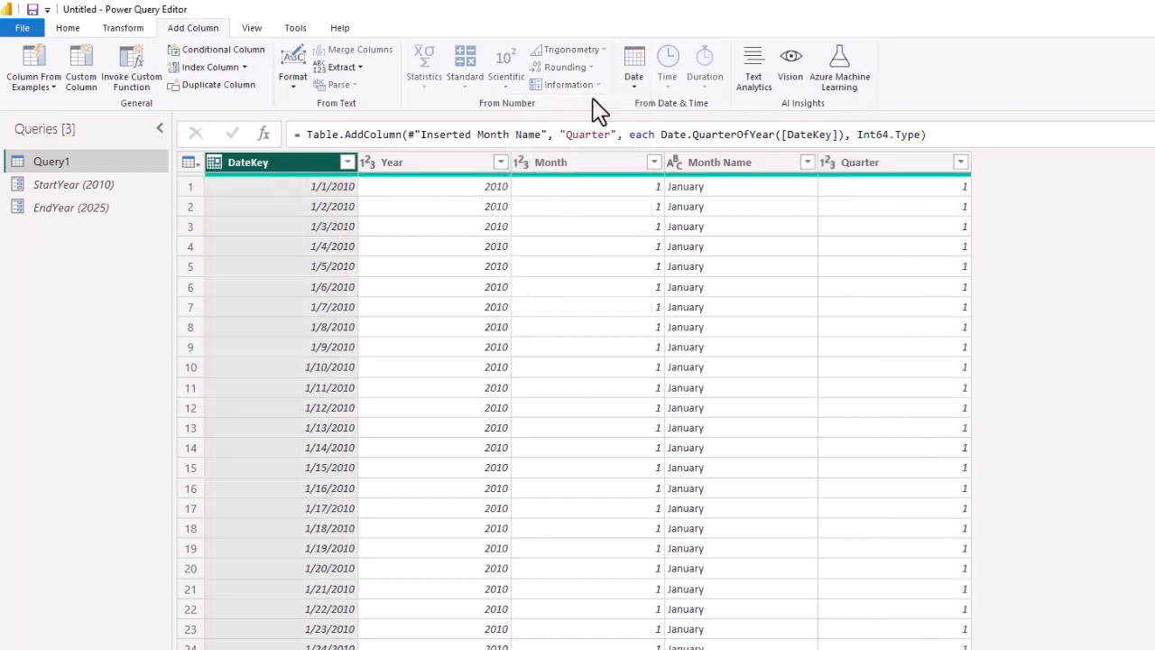
{"action": "left_click", "coordinate": [630, 83]}
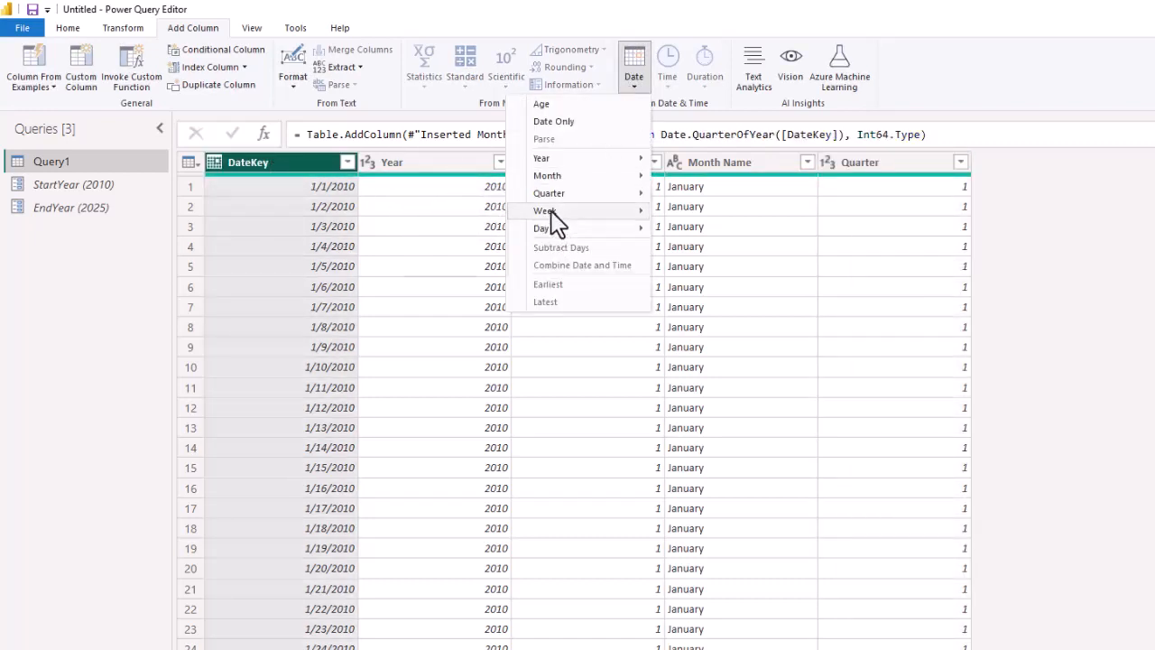
{"action": "mouse_move", "coordinate": [552, 213]}
{"action": "left_click", "coordinate": [449, 214]}
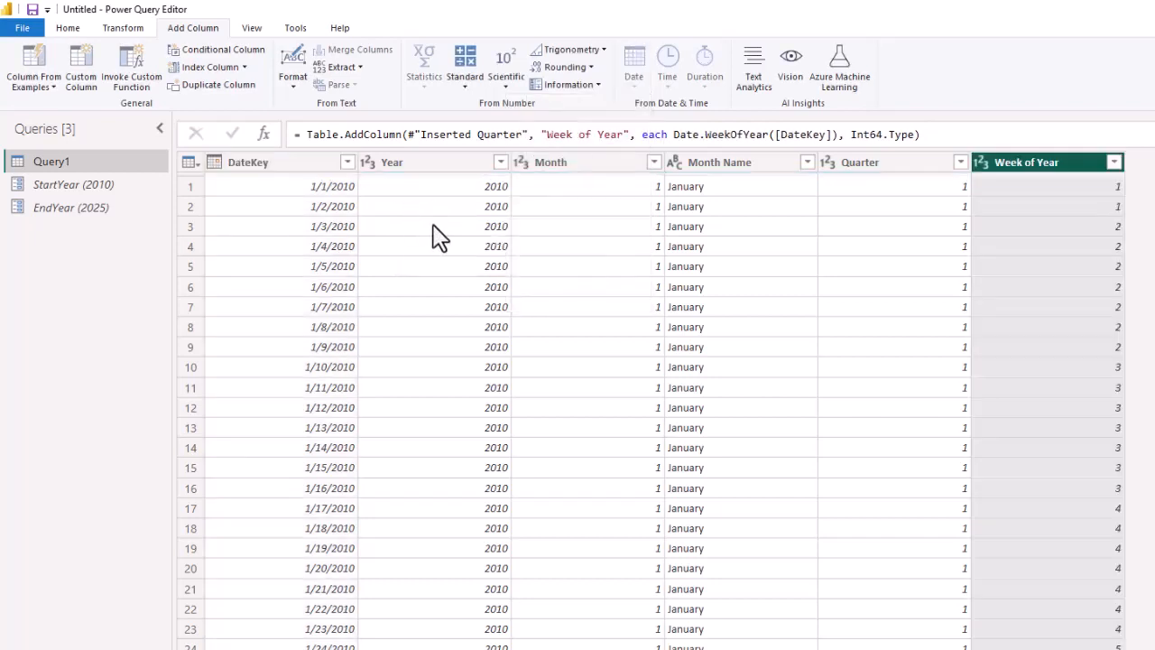
Add a Day number column and a Day Name column, both derived from DateKey
{"action": "left_click", "coordinate": [251, 161]}
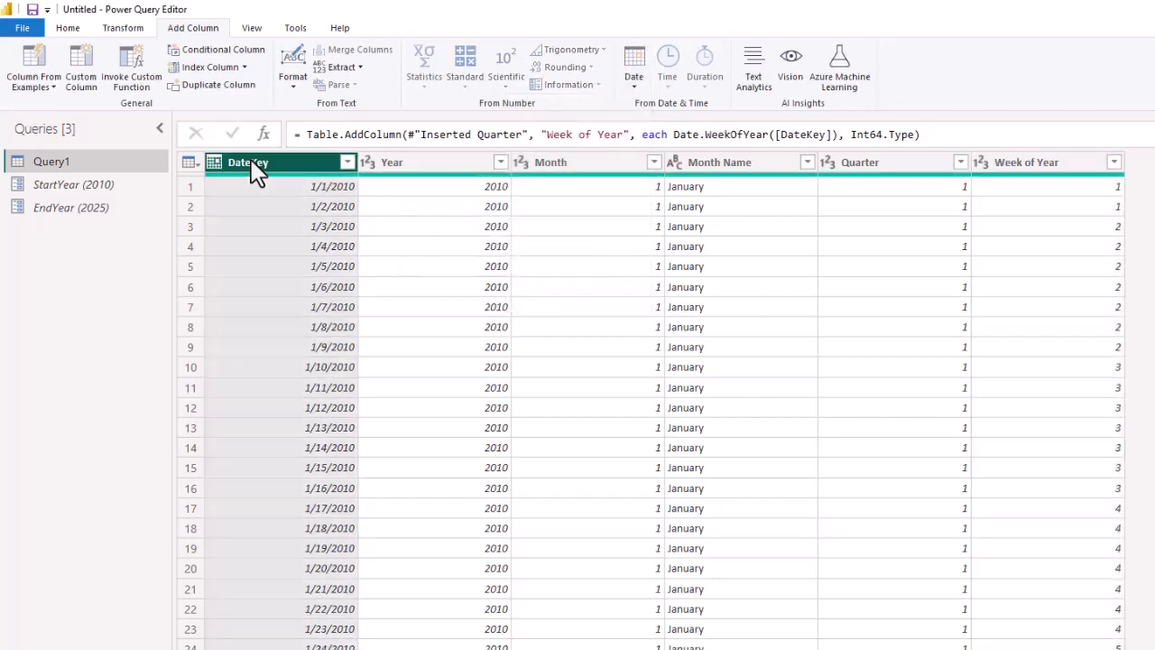
{"action": "left_click", "coordinate": [636, 81]}
{"action": "mouse_move", "coordinate": [546, 230]}
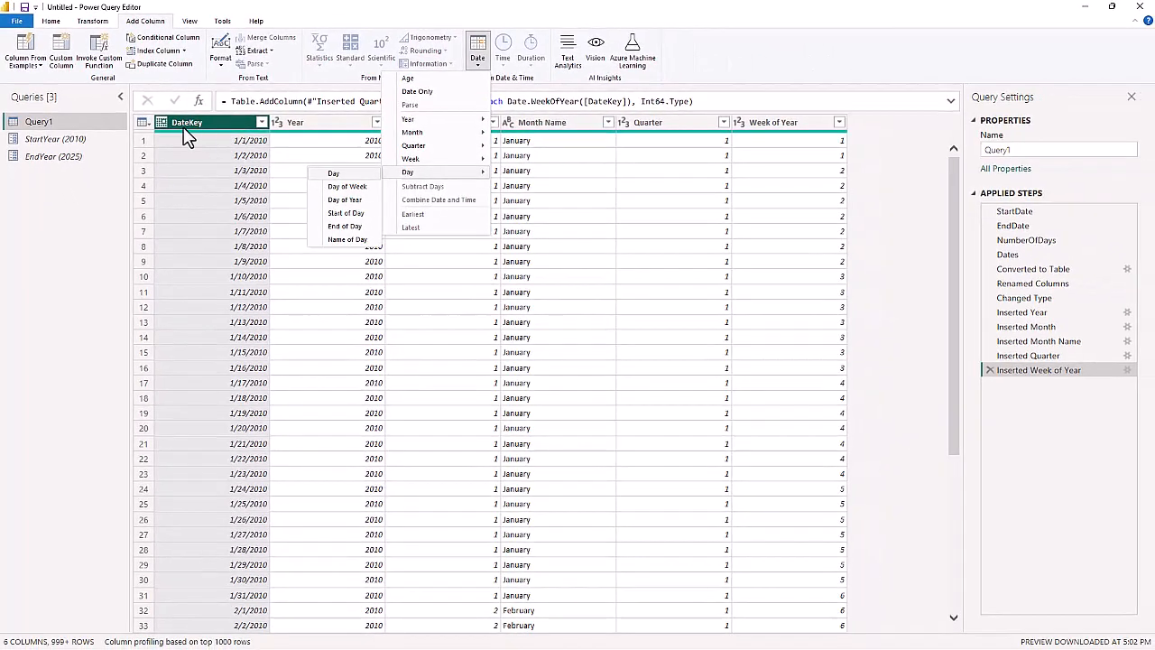
{"action": "left_click", "coordinate": [178, 121]}
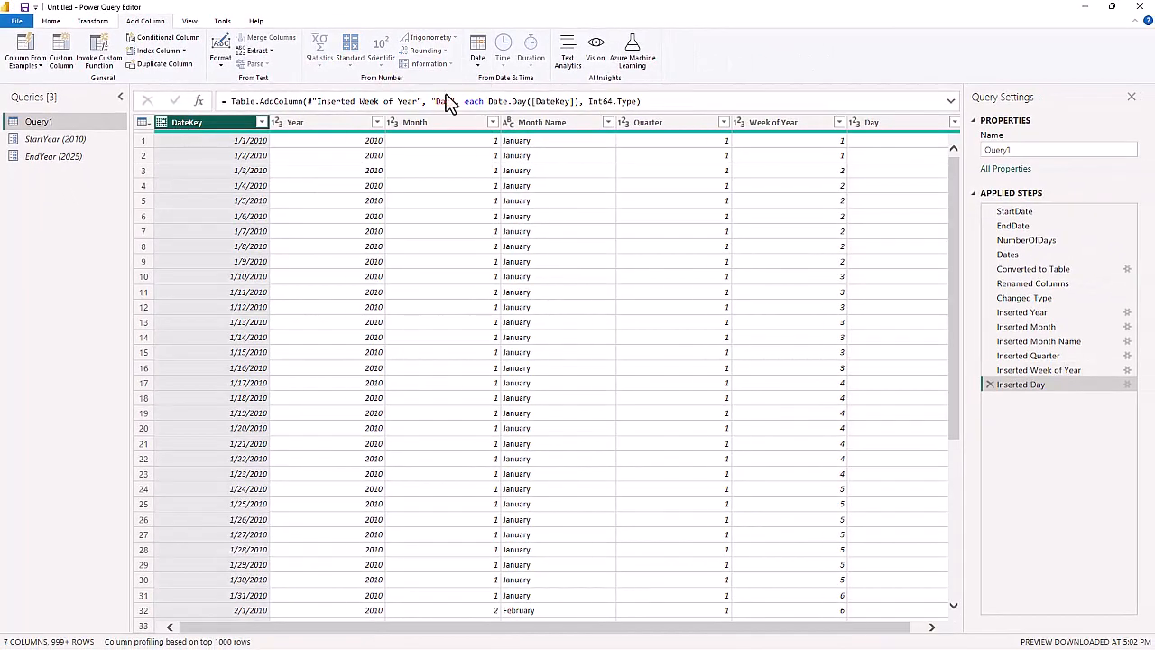
{"action": "left_click", "coordinate": [475, 62]}
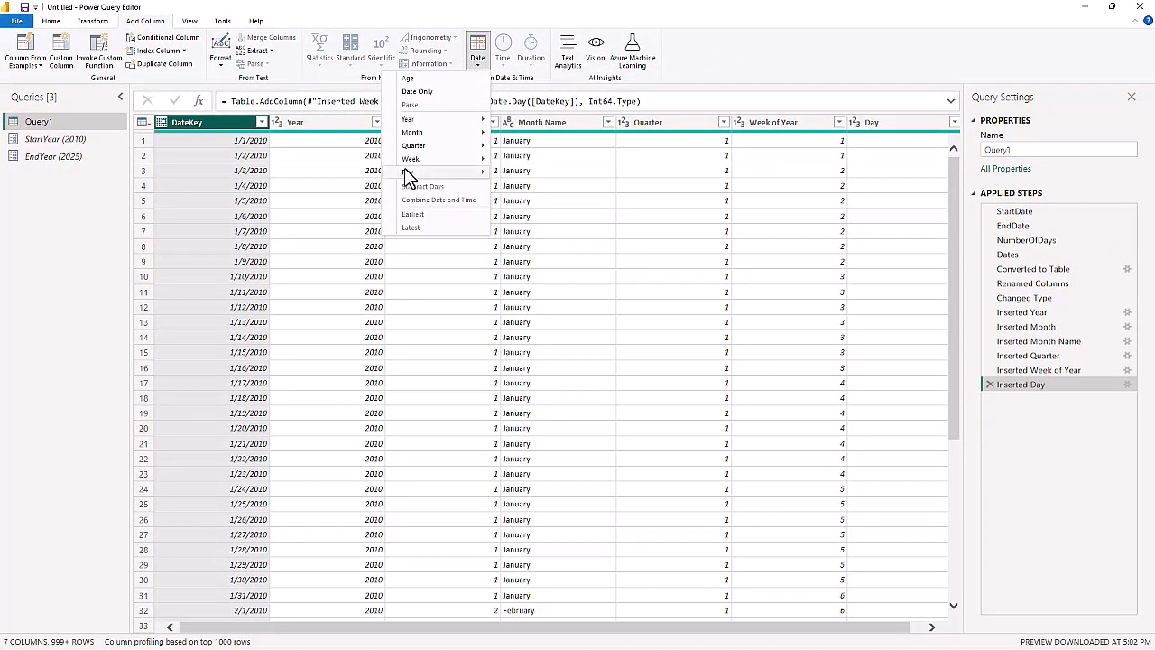
{"action": "mouse_move", "coordinate": [408, 172]}
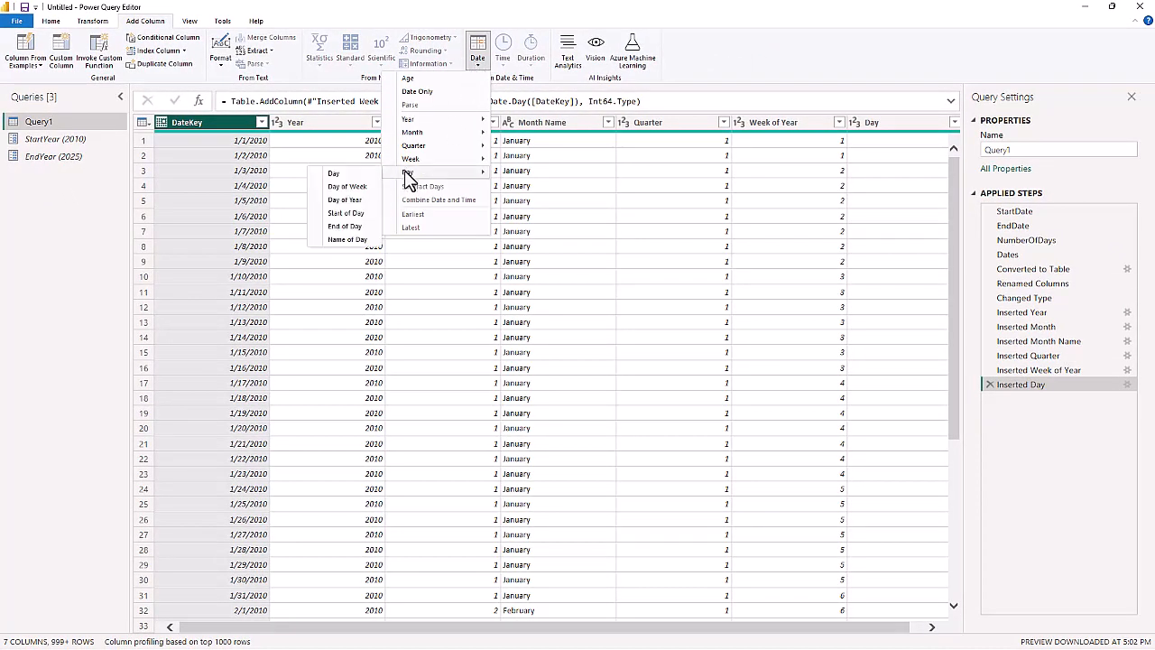
{"action": "left_click", "coordinate": [335, 239]}
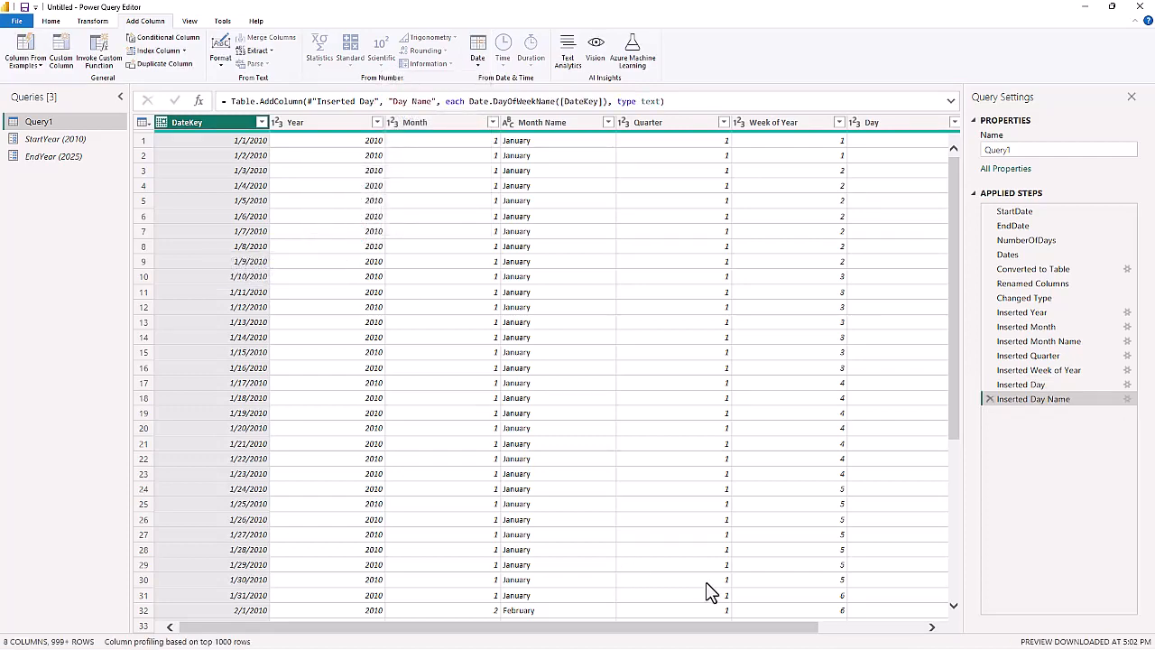
{"action": "left_click_drag", "start_coordinate": [713, 634], "coordinate": [872, 614]}
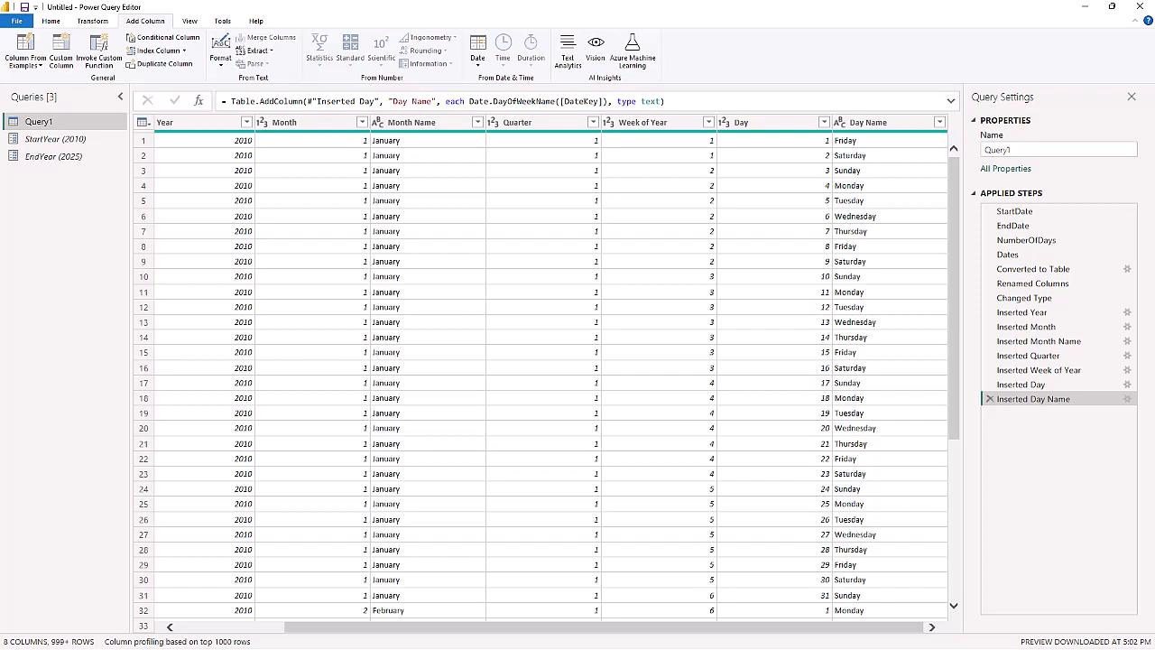
Review the full M code of Query1 in the Advanced Editor and close it without changes
{"action": "left_click", "coordinate": [51, 21]}
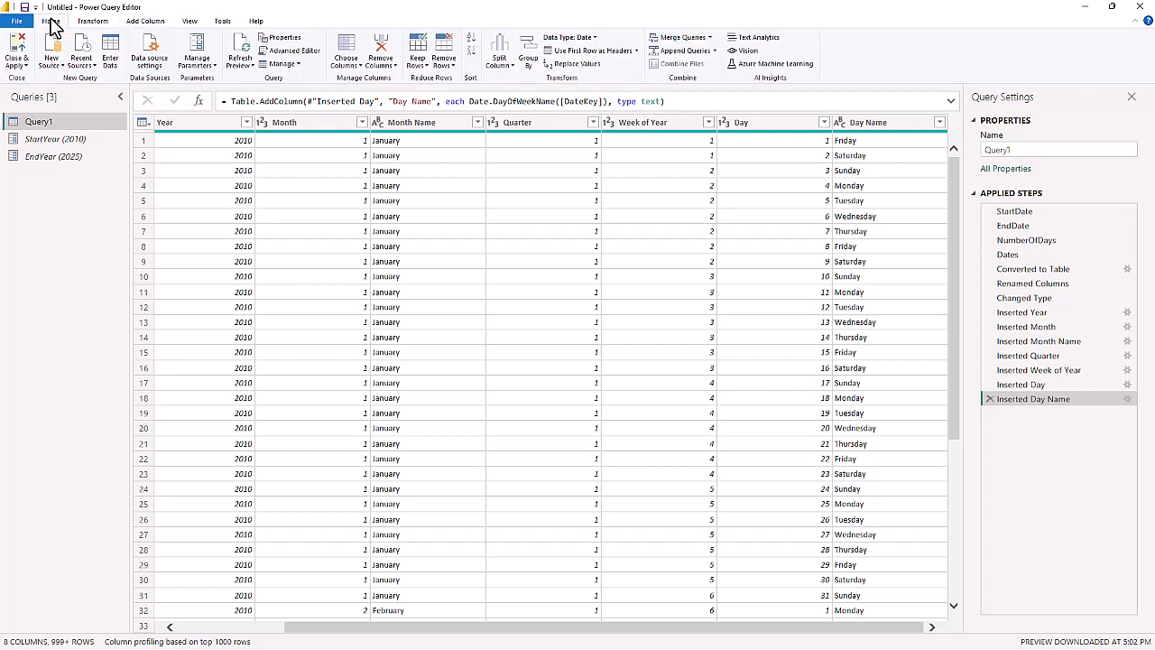
{"action": "left_click", "coordinate": [289, 51]}
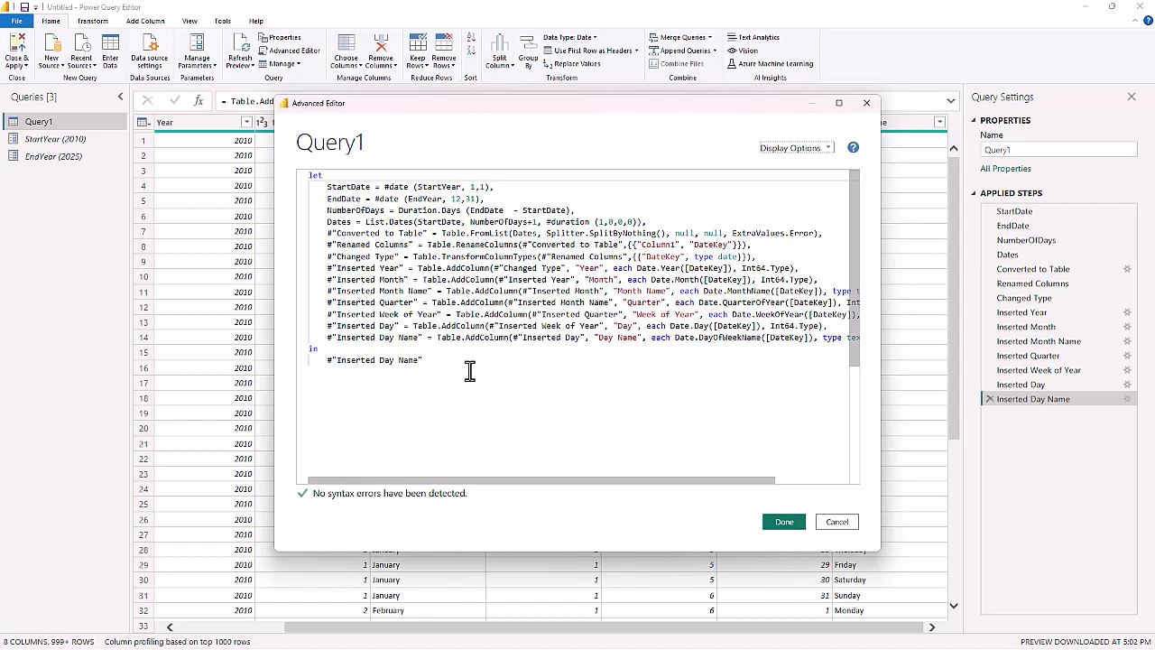
{"action": "left_click", "coordinate": [836, 523]}
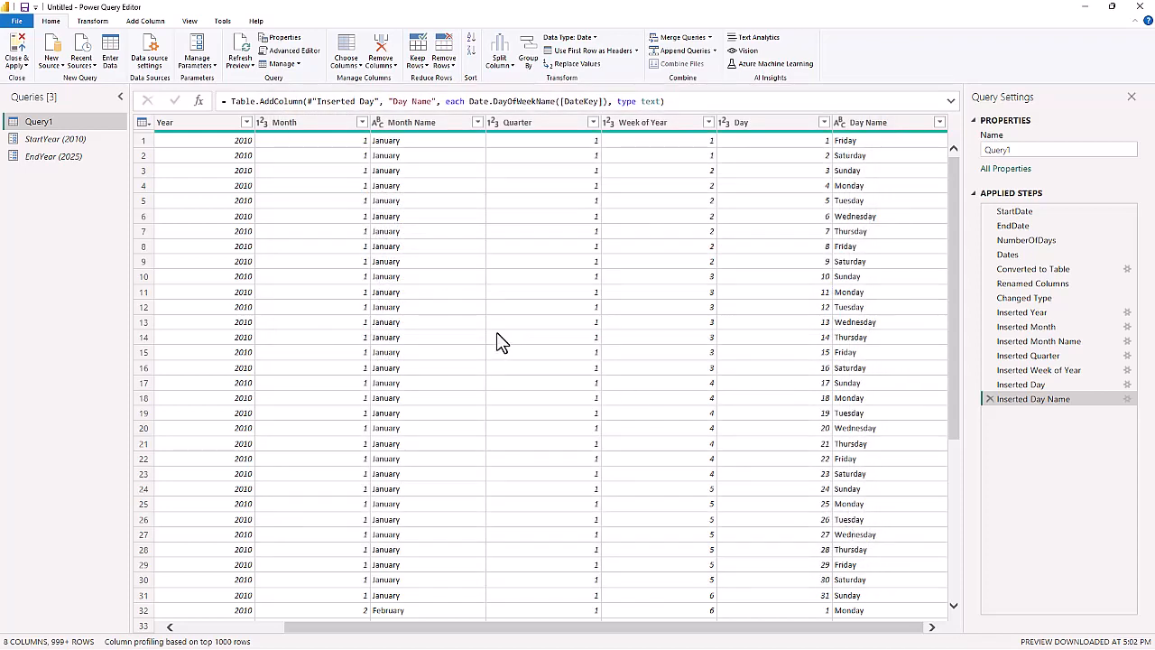
Copy Query1 together with the StartYear and EndYear parameters for reuse in another report
{"action": "left_click", "coordinate": [40, 139]}
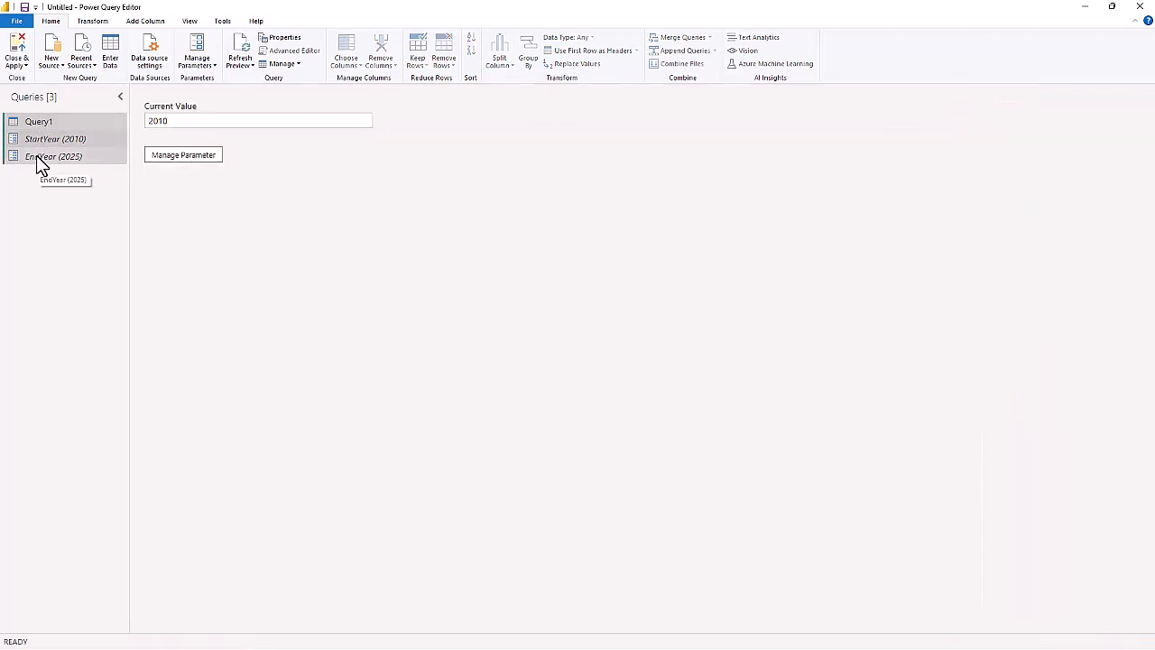
{"action": "left_click", "coordinate": [36, 156]}
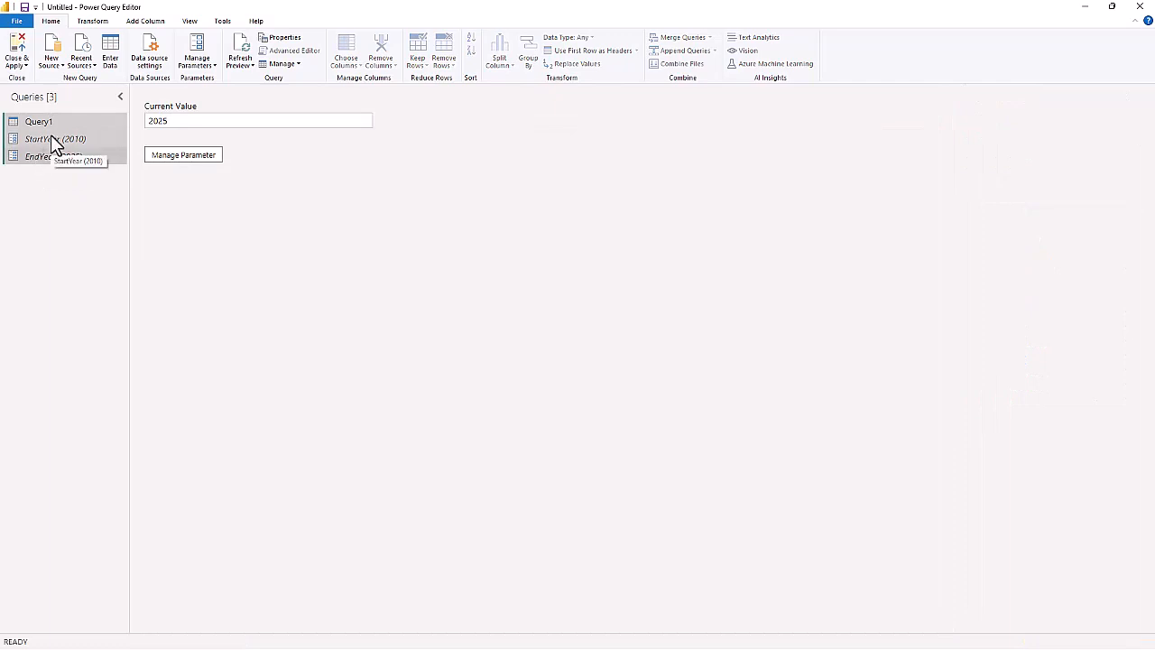
{"action": "right_click", "coordinate": [52, 144]}
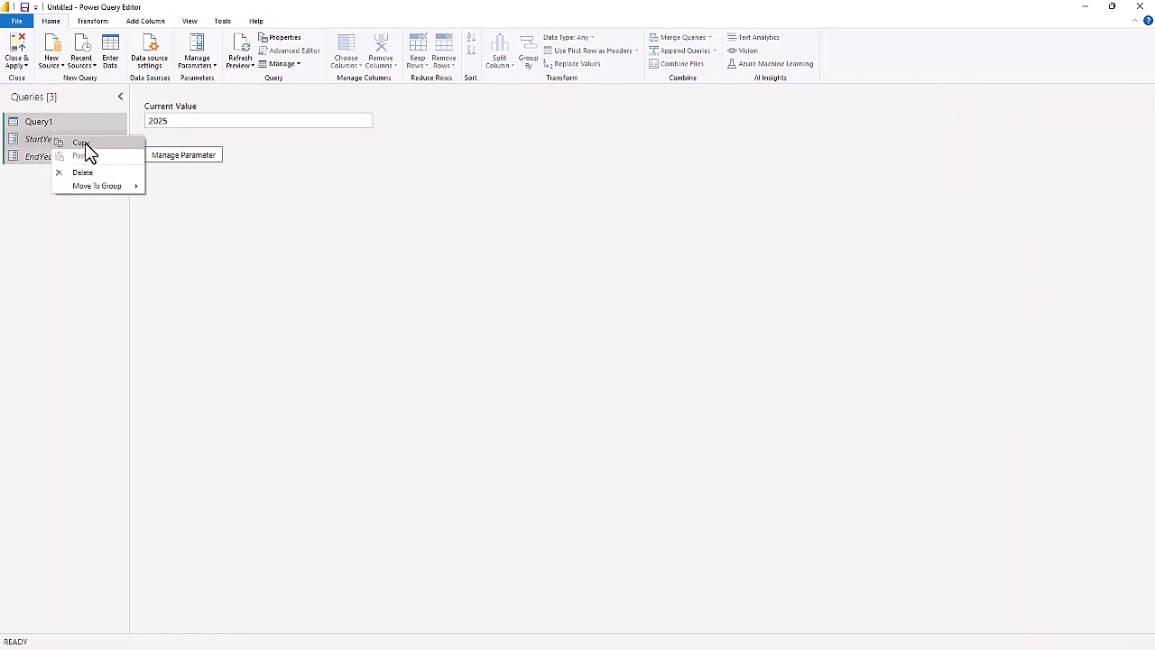
{"action": "left_click", "coordinate": [85, 142]}
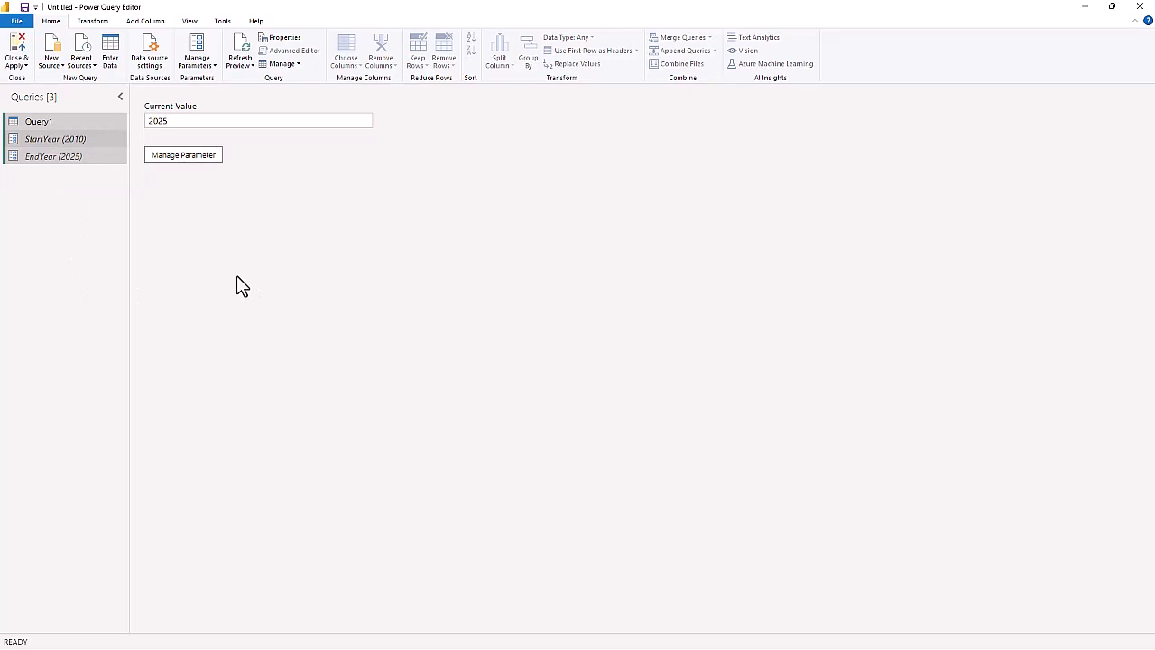
Close the query editor with all changes applied, and expand Query1's fields in the report's data list
{"action": "left_click", "coordinate": [17, 22]}
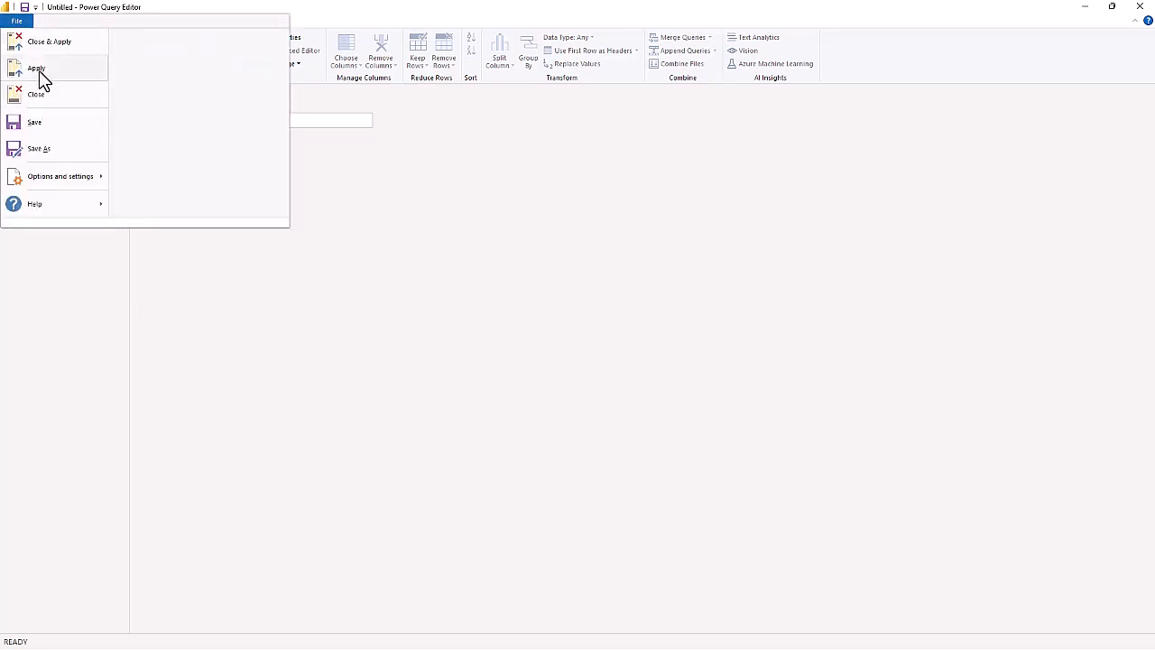
{"action": "left_click", "coordinate": [40, 41]}
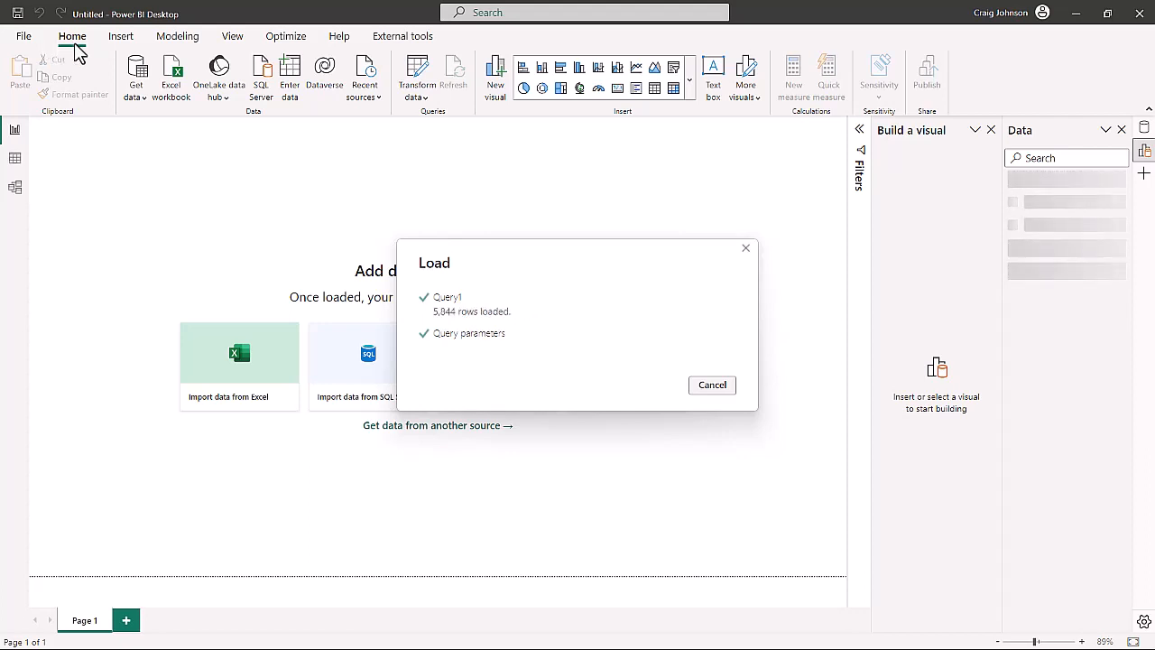
{"action": "left_click", "coordinate": [1144, 129]}
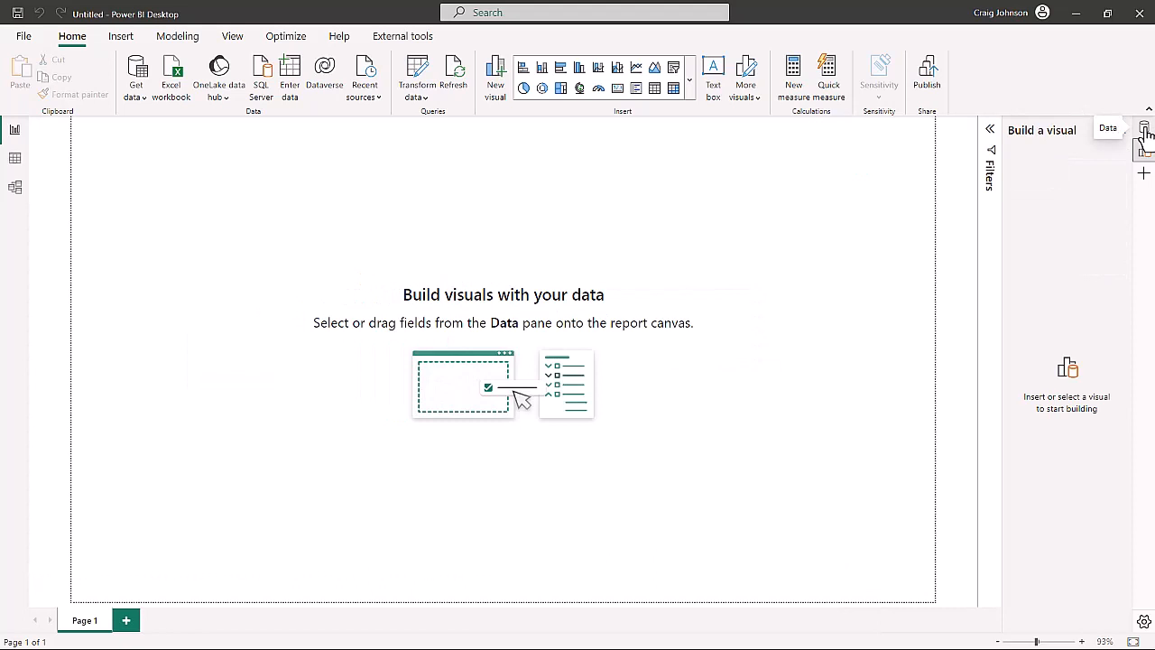
{"action": "left_click", "coordinate": [1144, 129]}
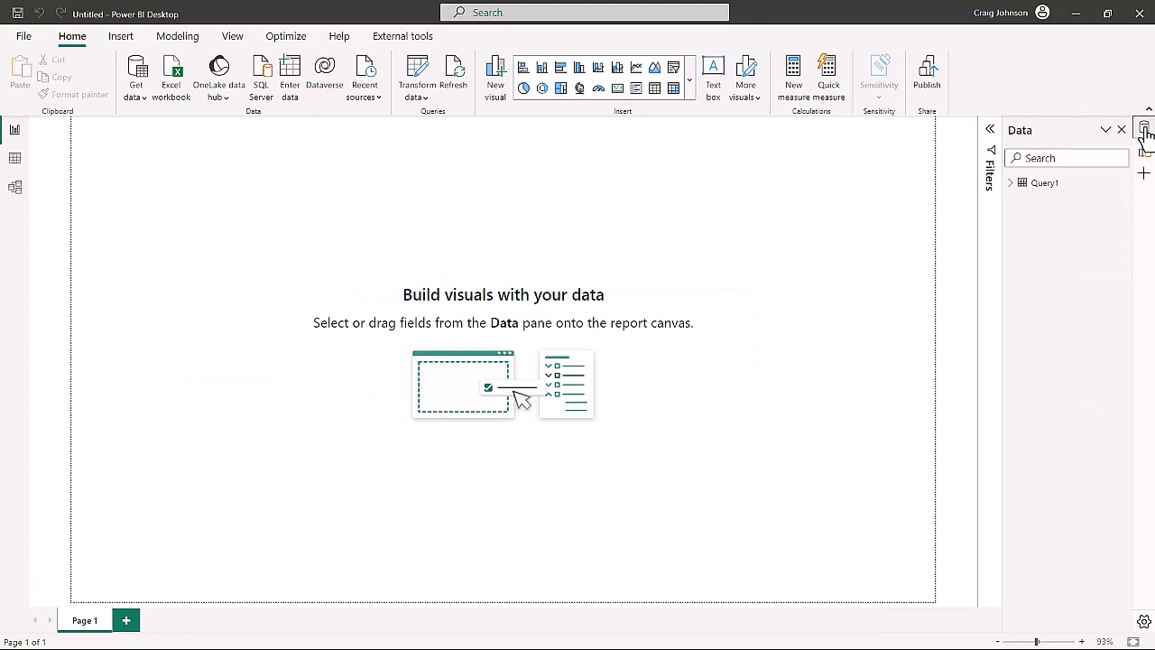
{"action": "left_click", "coordinate": [1008, 185]}
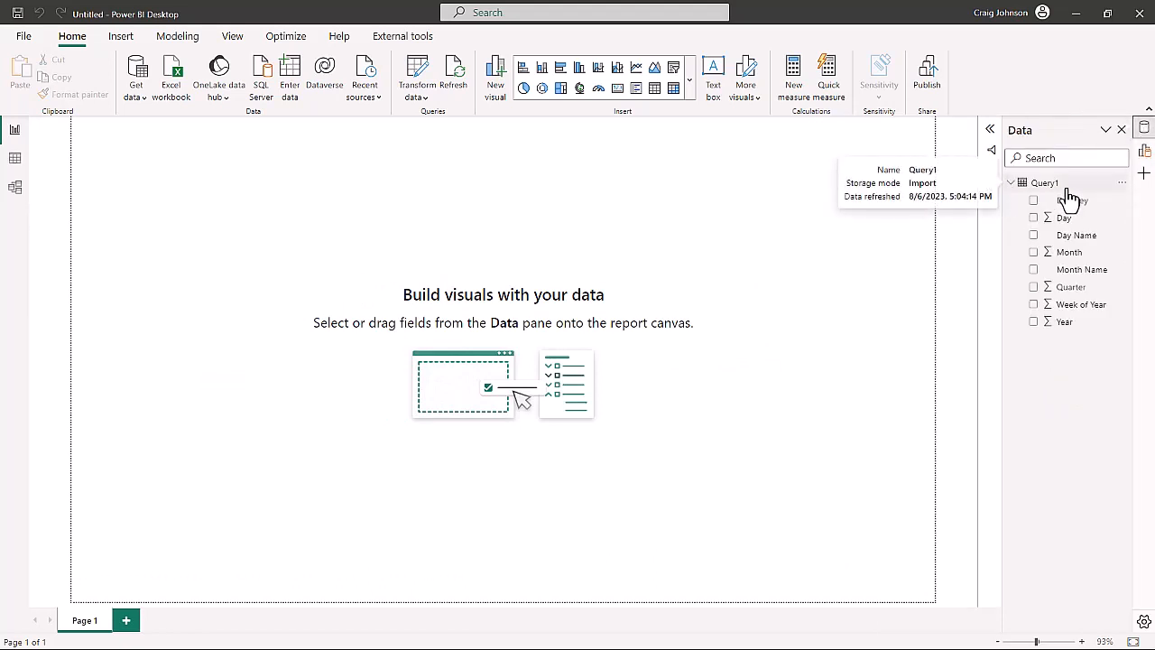
Rename Query1 as Date in the query editor, apply the change, and view the table's rows before returning to the report
{"action": "left_click", "coordinate": [1123, 184]}
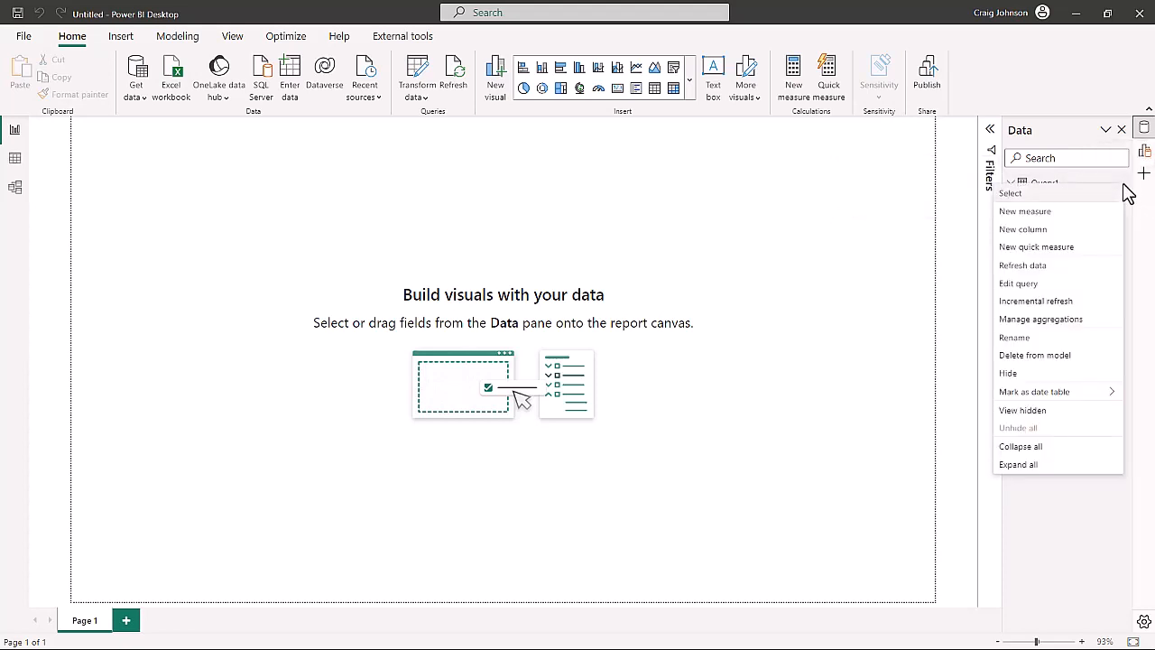
{"action": "left_click", "coordinate": [1016, 285]}
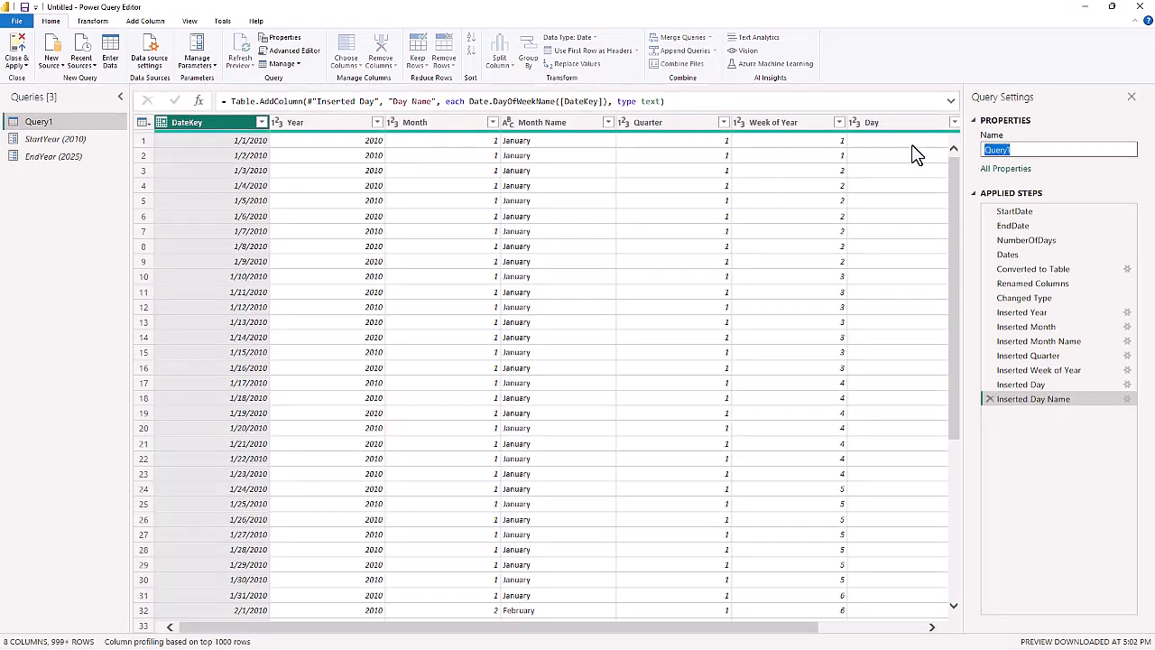
{"action": "type", "text": "Date"}
{"action": "key", "text": "Return"}
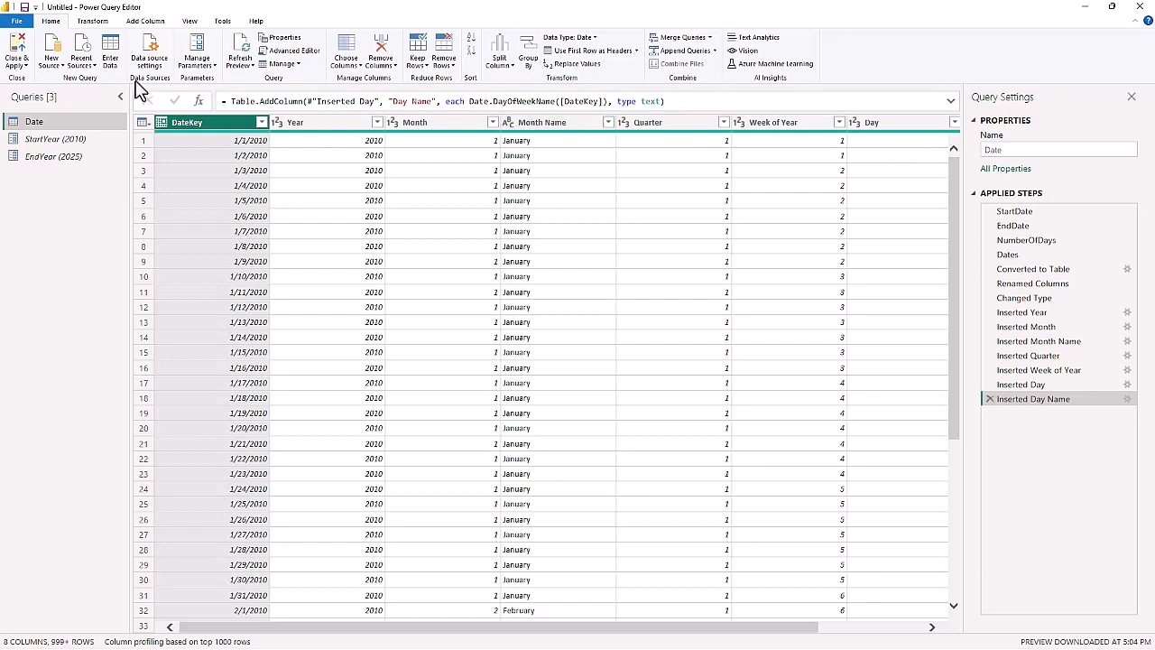
{"action": "left_click", "coordinate": [16, 63]}
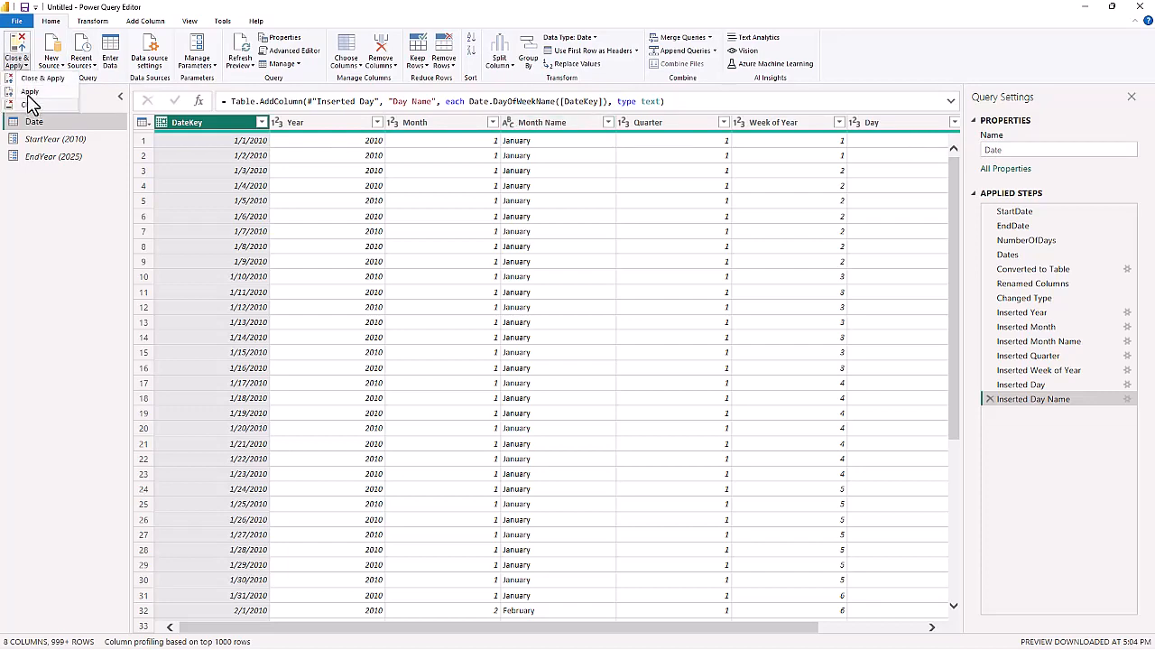
{"action": "left_click", "coordinate": [33, 79]}
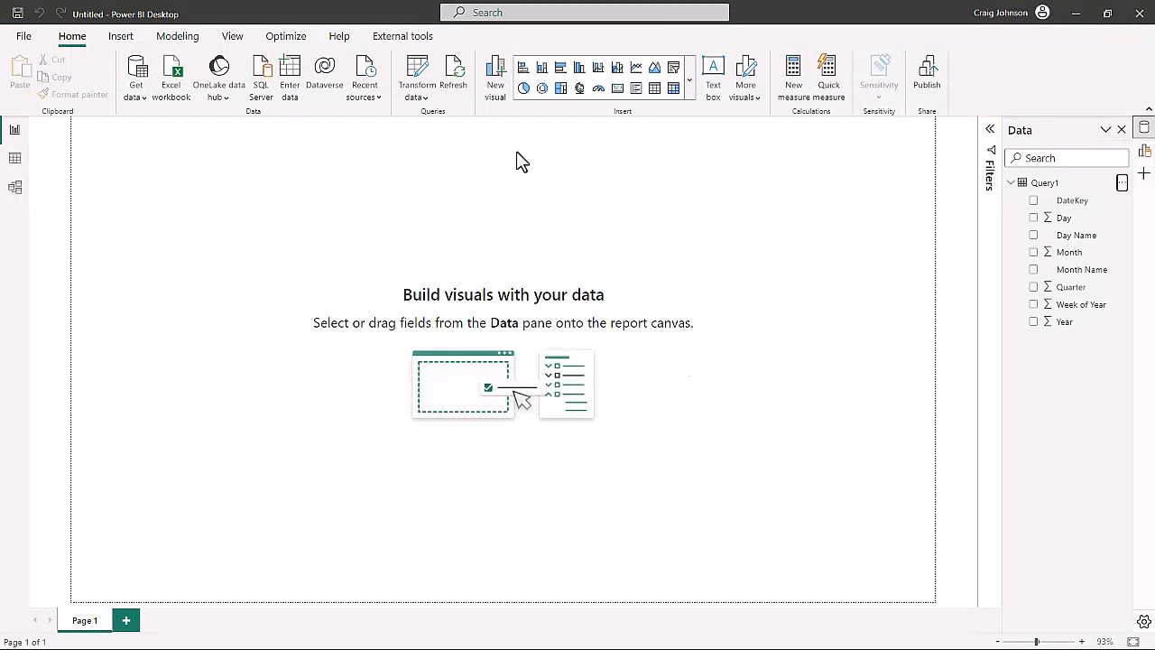
{"action": "left_click", "coordinate": [15, 162]}
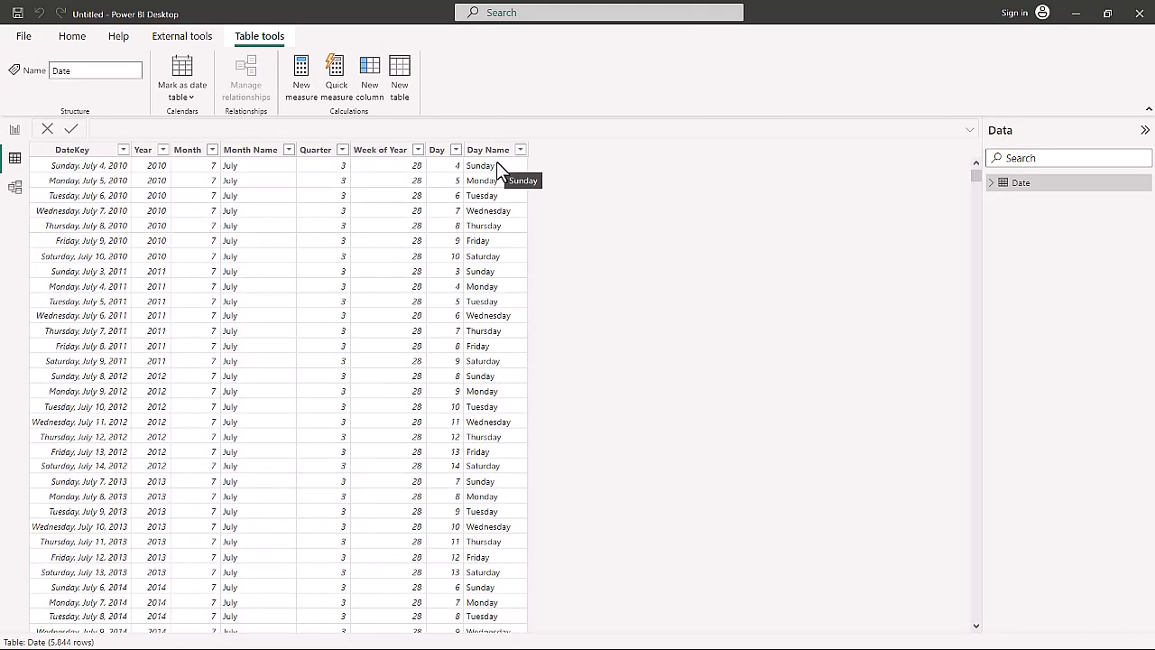
{"action": "left_click", "coordinate": [15, 130]}
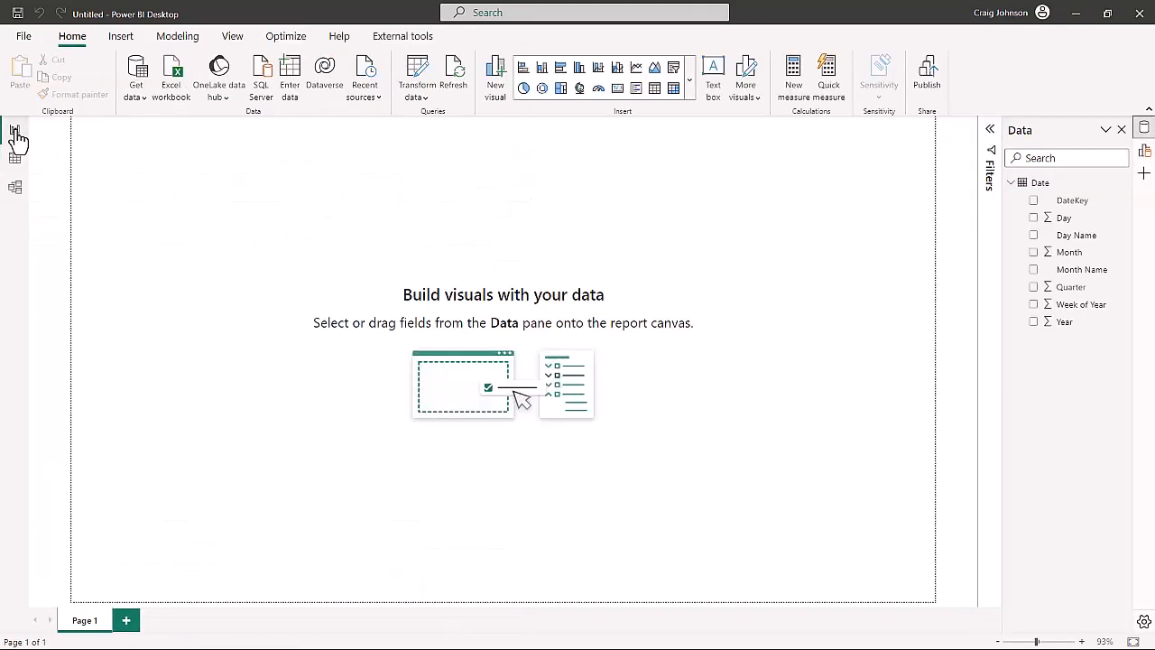
Create a new blank report and dismiss its welcome screen
{"action": "left_click", "coordinate": [23, 39]}
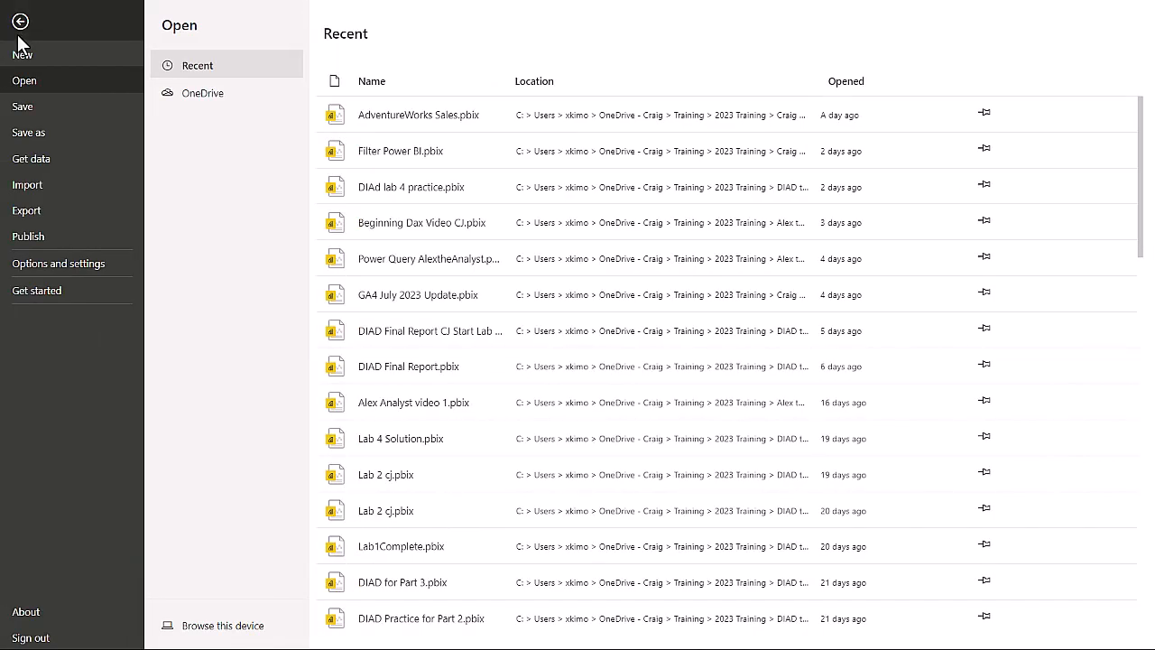
{"action": "left_click", "coordinate": [19, 55]}
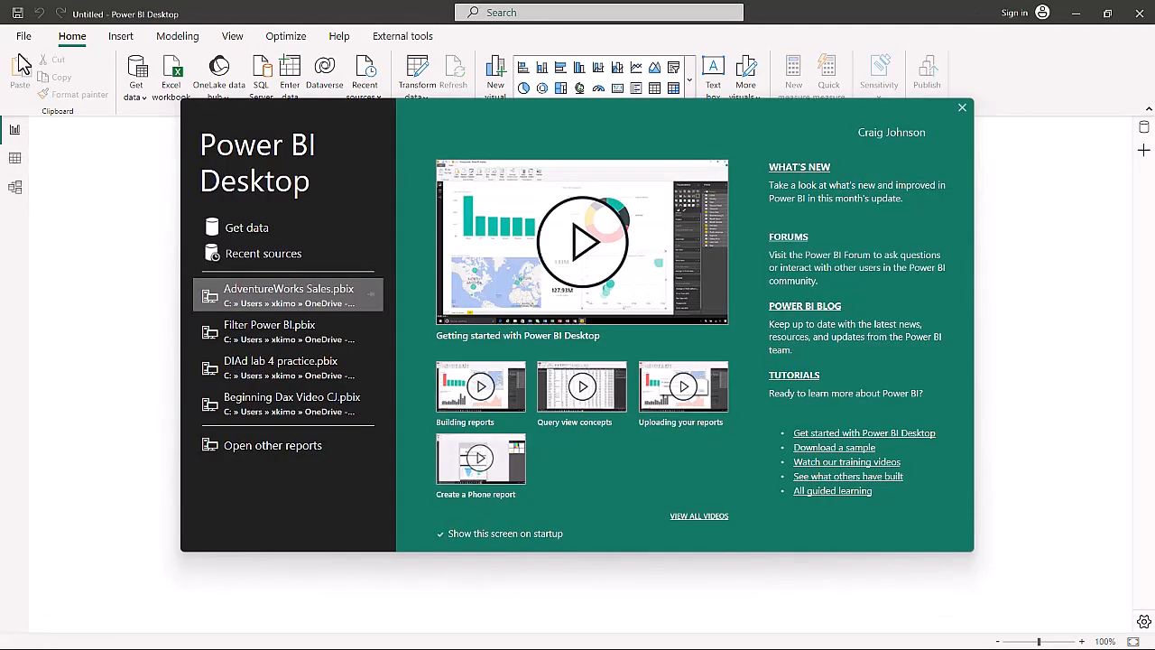
{"action": "left_click", "coordinate": [963, 108]}
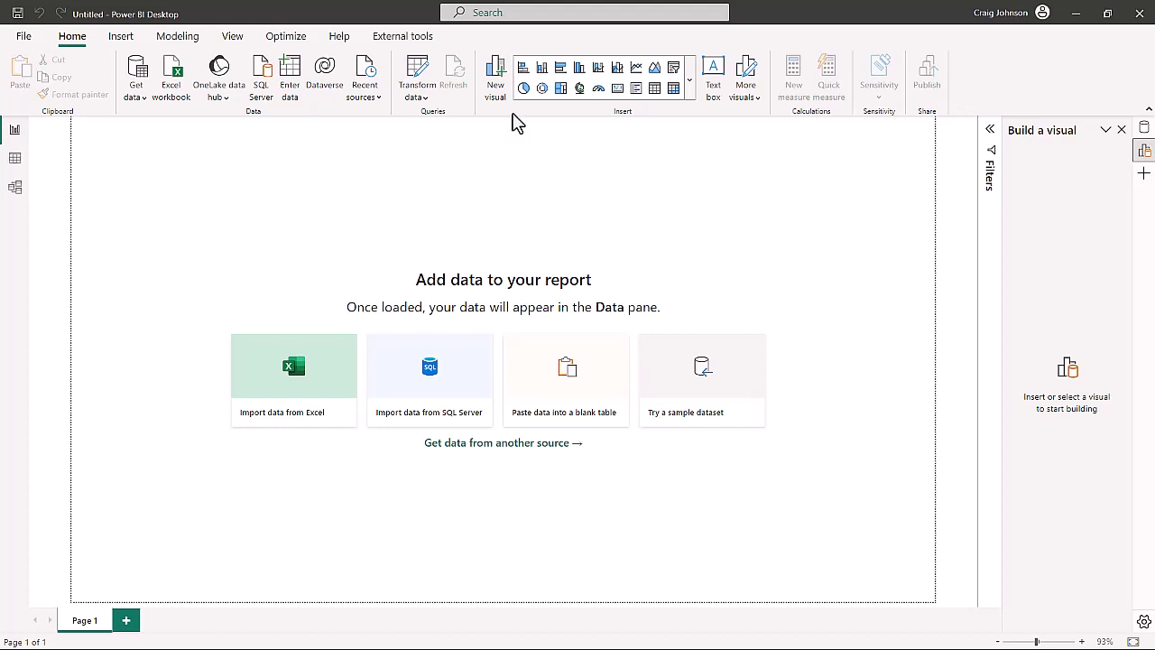
Paste the copied Query1, StartYear and EndYear into the new report's query editor
{"action": "left_click", "coordinate": [417, 96]}
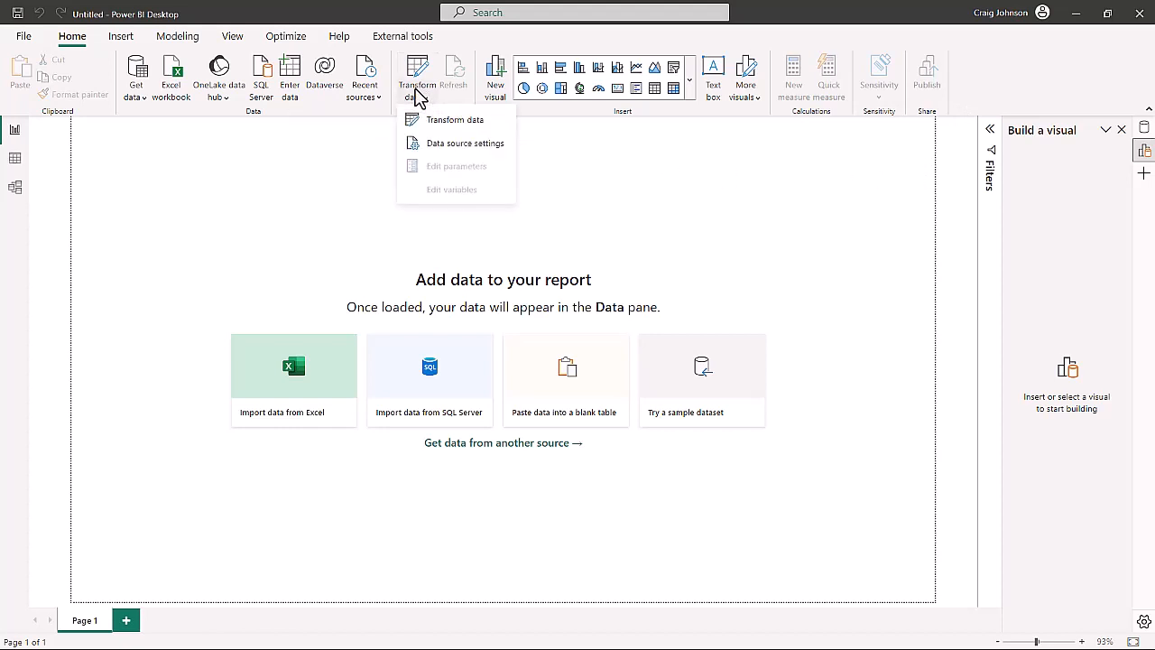
{"action": "left_click", "coordinate": [442, 117]}
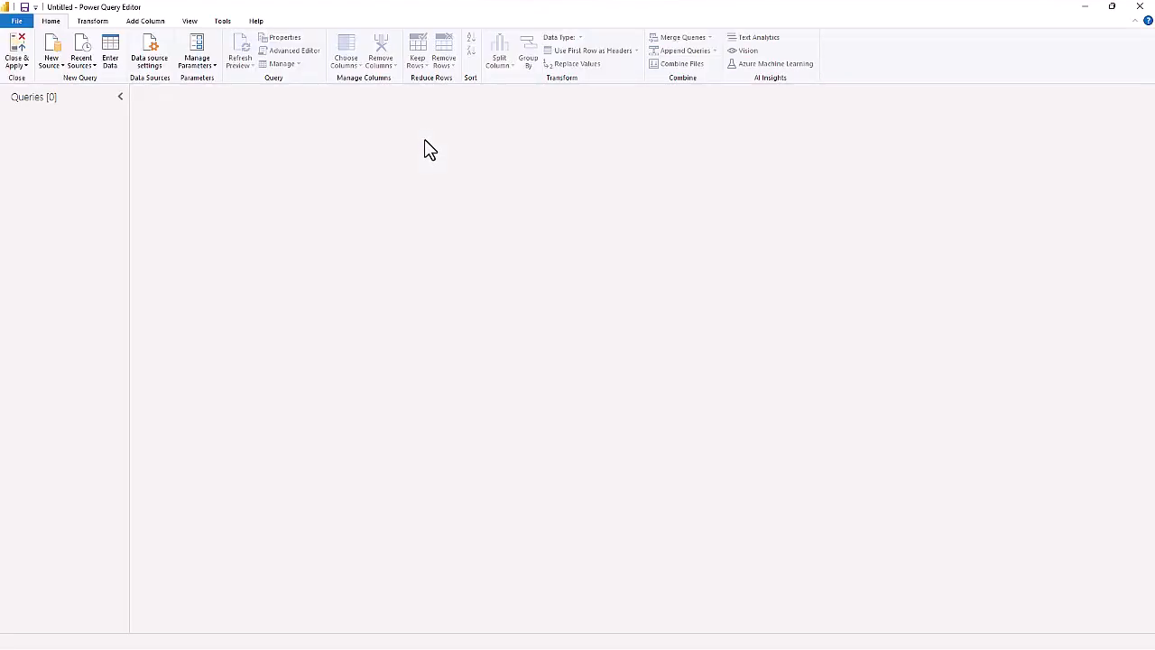
{"action": "right_click", "coordinate": [76, 164]}
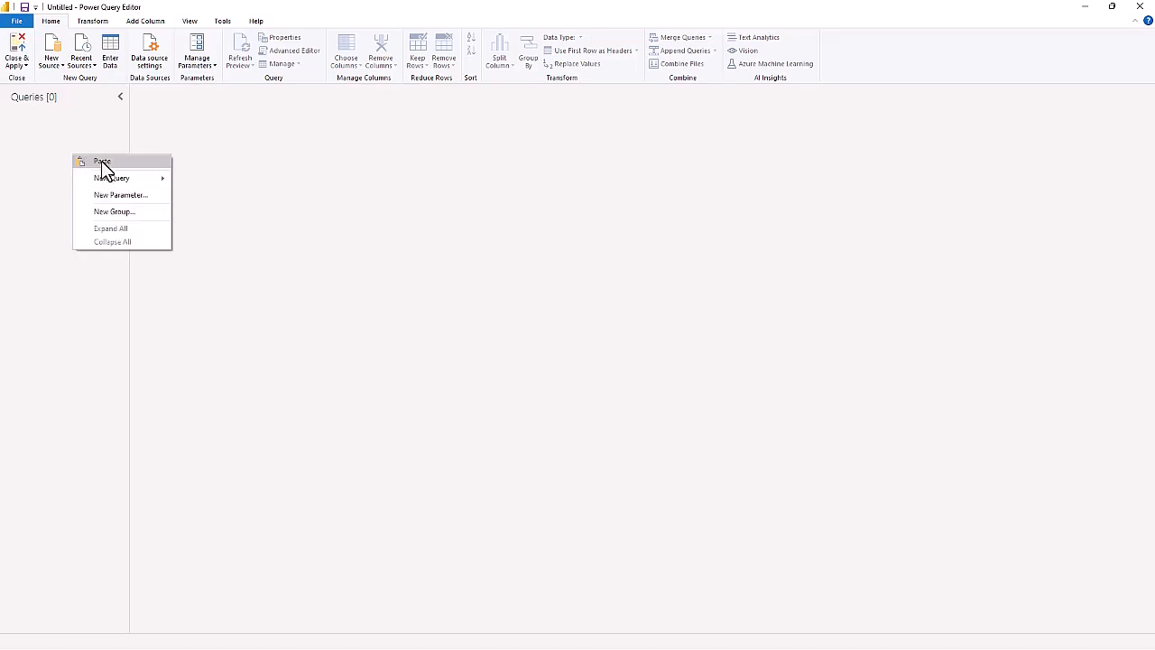
{"action": "left_click", "coordinate": [102, 162]}
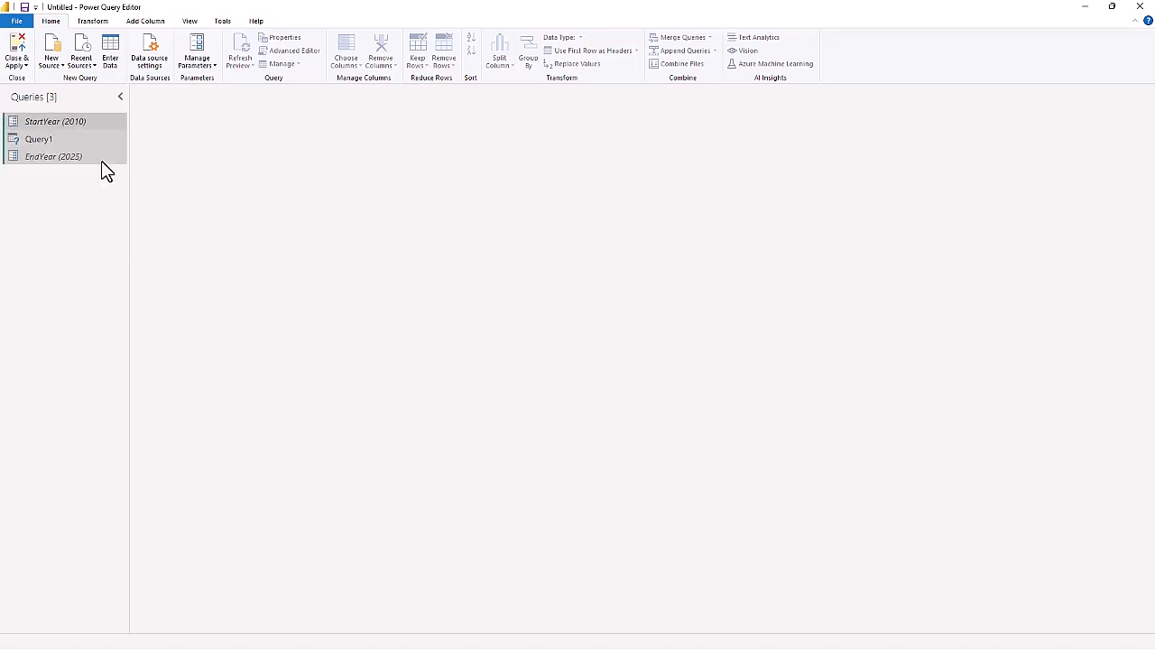
Rename the pasted Query1 as Date and load the queries into the new report
{"action": "left_click", "coordinate": [38, 140]}
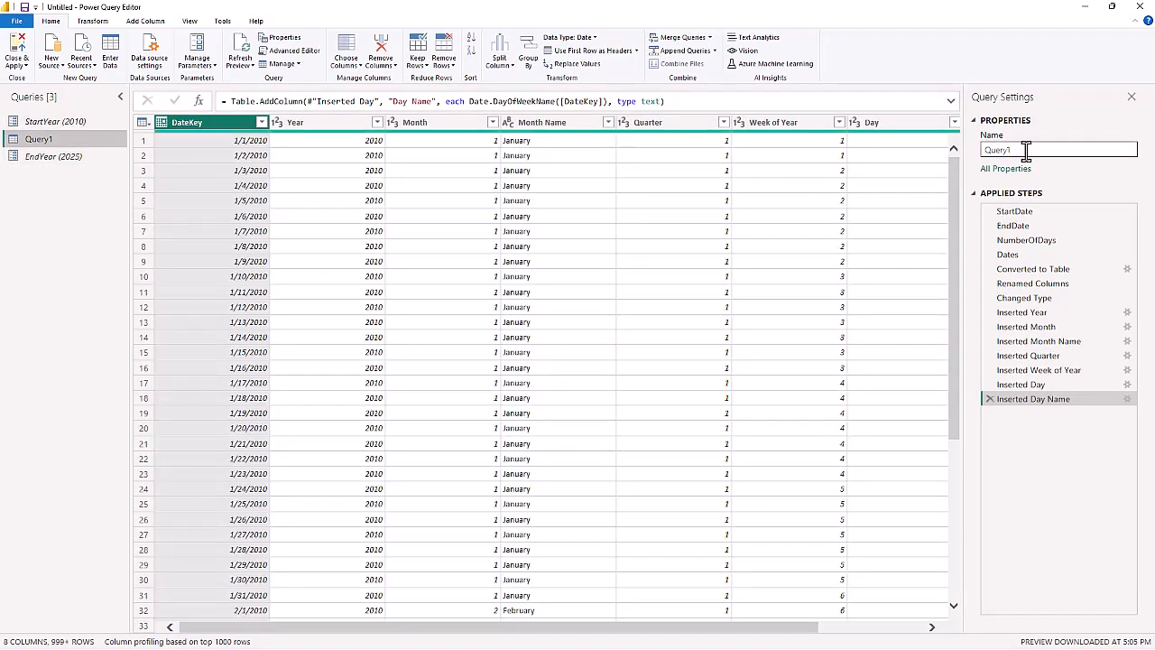
{"action": "left_click", "coordinate": [1026, 151]}
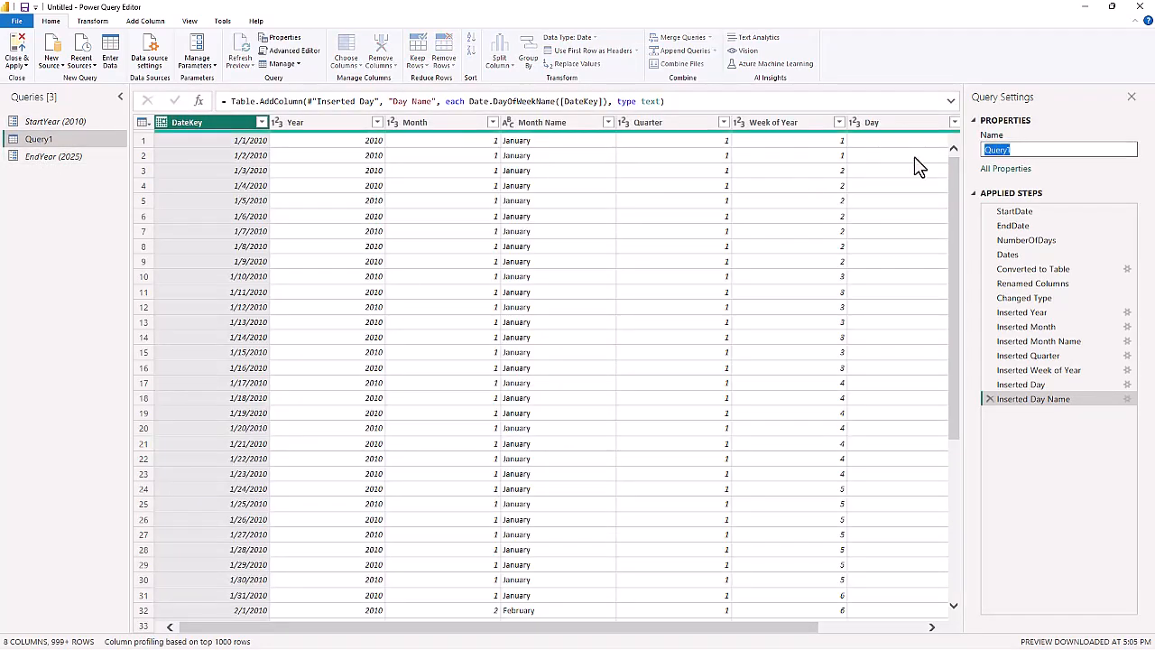
{"action": "type", "text": "Date"}
{"action": "left_click", "coordinate": [1030, 464]}
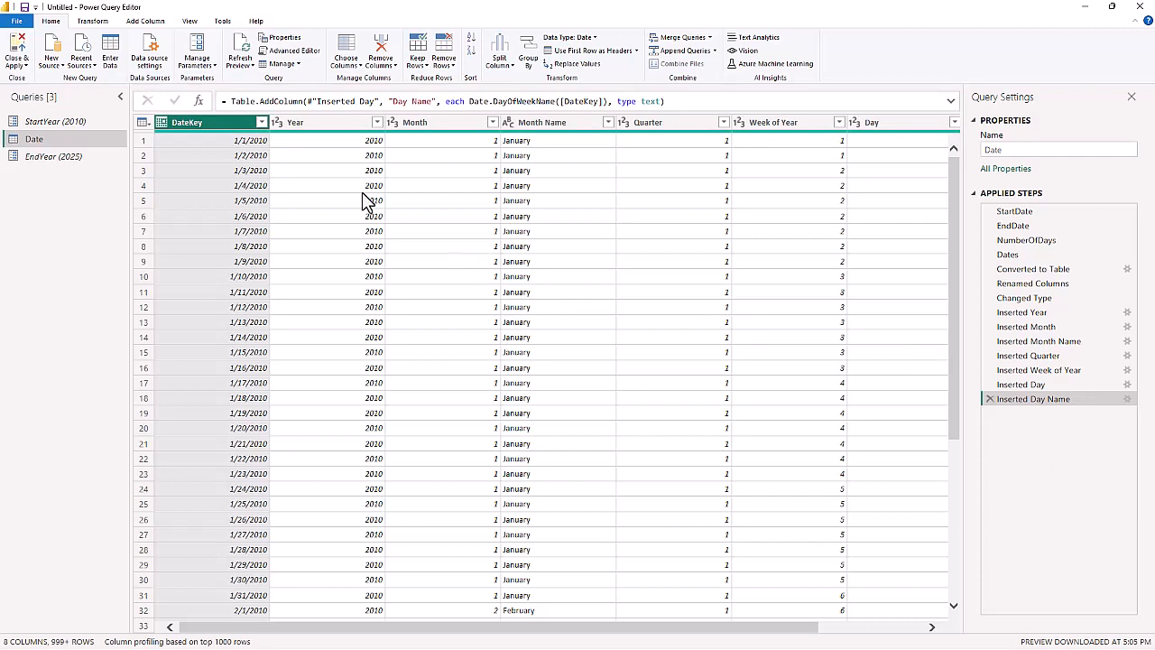
{"action": "left_click", "coordinate": [20, 65]}
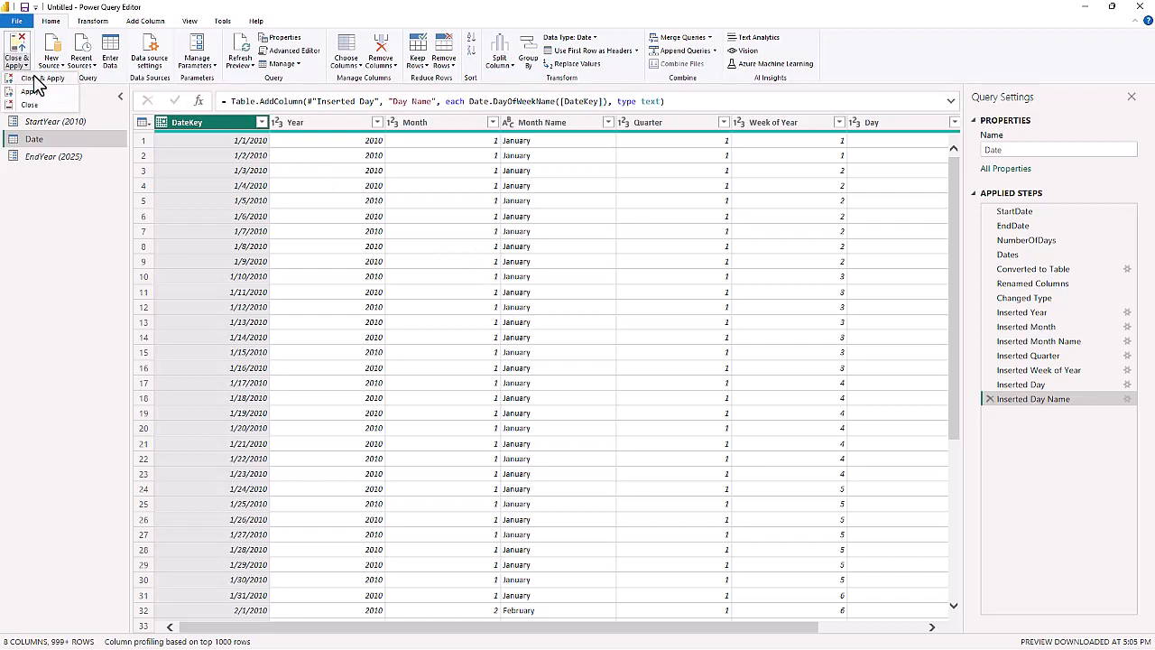
{"action": "left_click", "coordinate": [36, 79]}
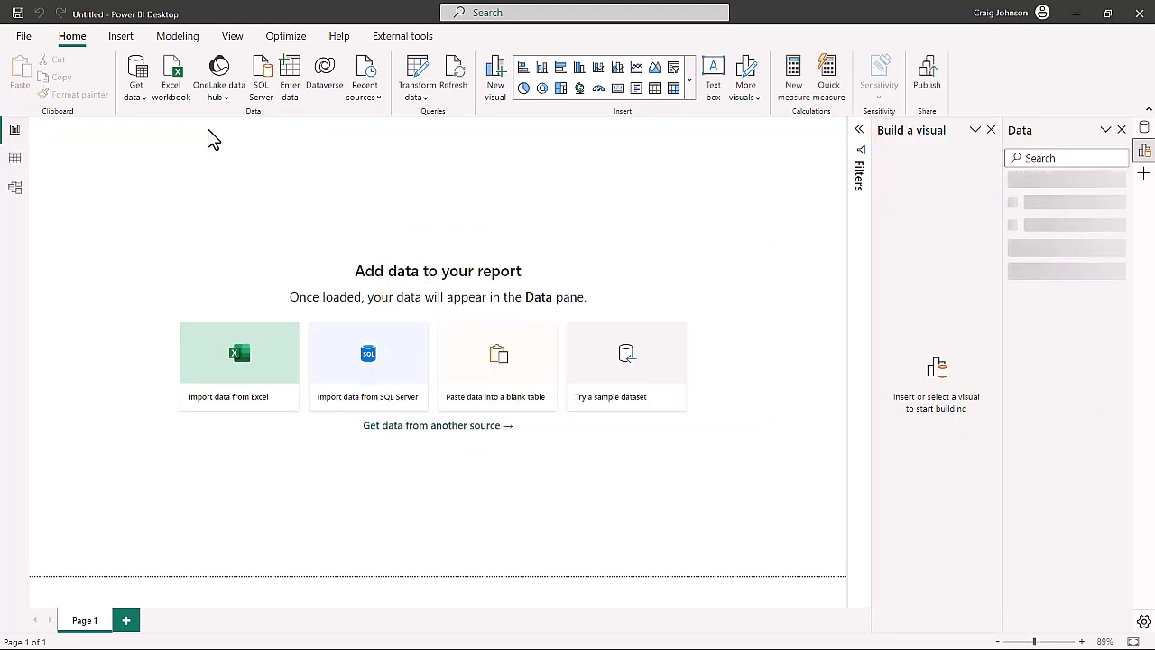
Reopen the query editor and set the StartYear parameter to 2015
{"action": "left_click", "coordinate": [423, 100]}
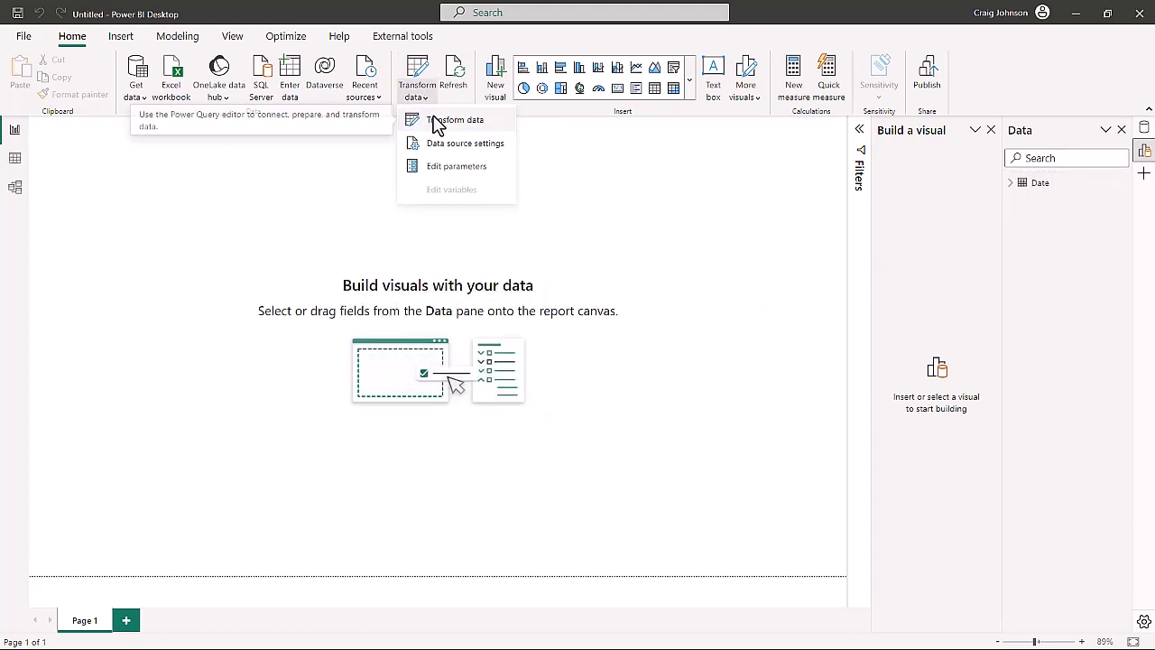
{"action": "left_click", "coordinate": [437, 122]}
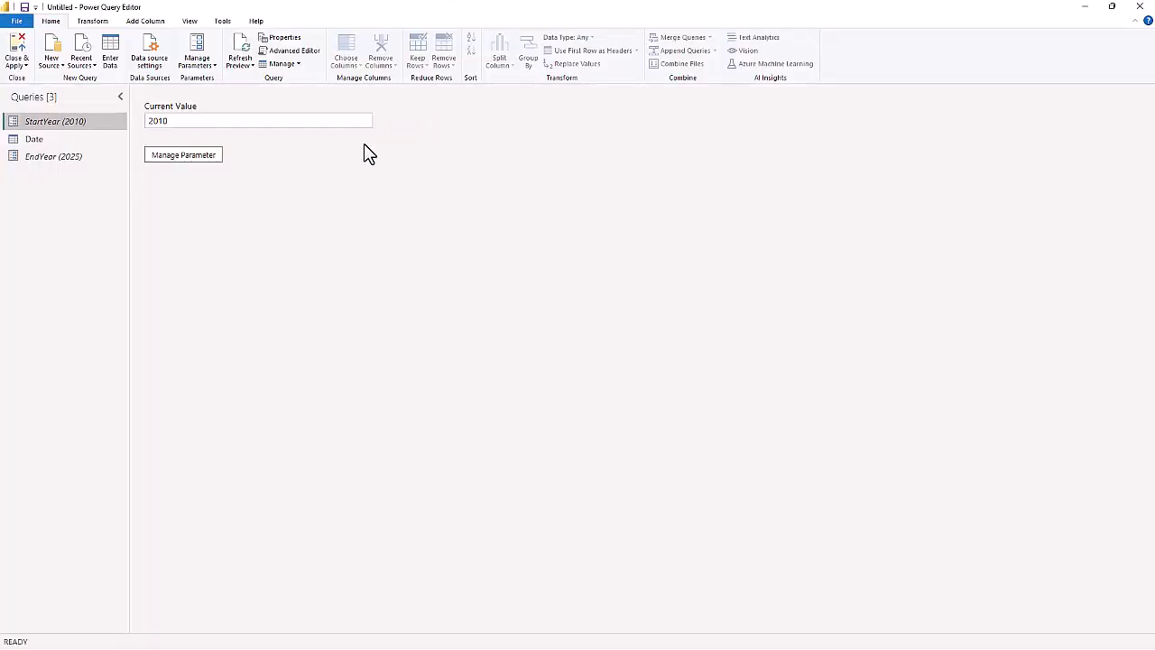
{"action": "left_click", "coordinate": [187, 120]}
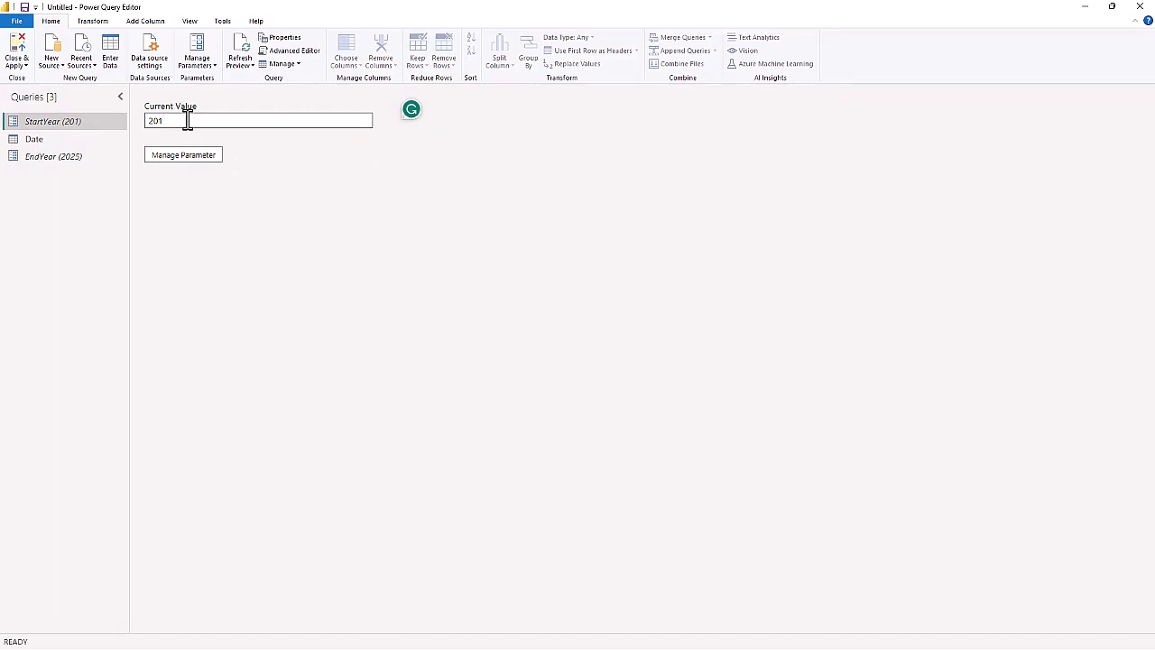
{"action": "left_click", "coordinate": [237, 287]}
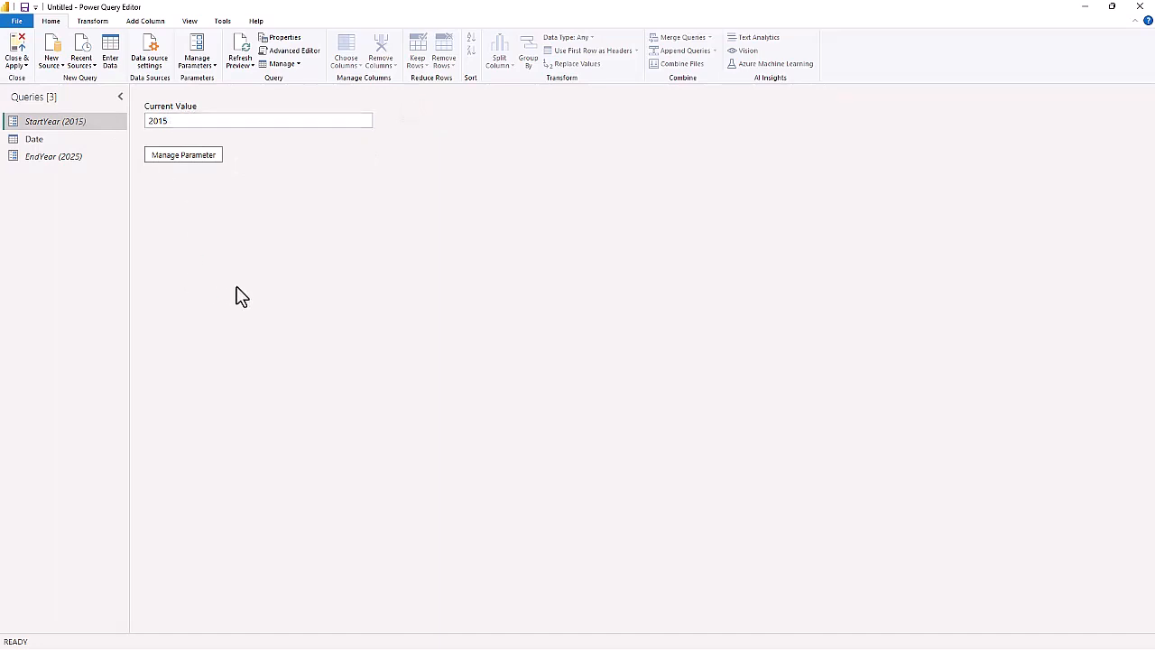
Set the EndYear parameter's current value to 2020
{"action": "left_click", "coordinate": [47, 155]}
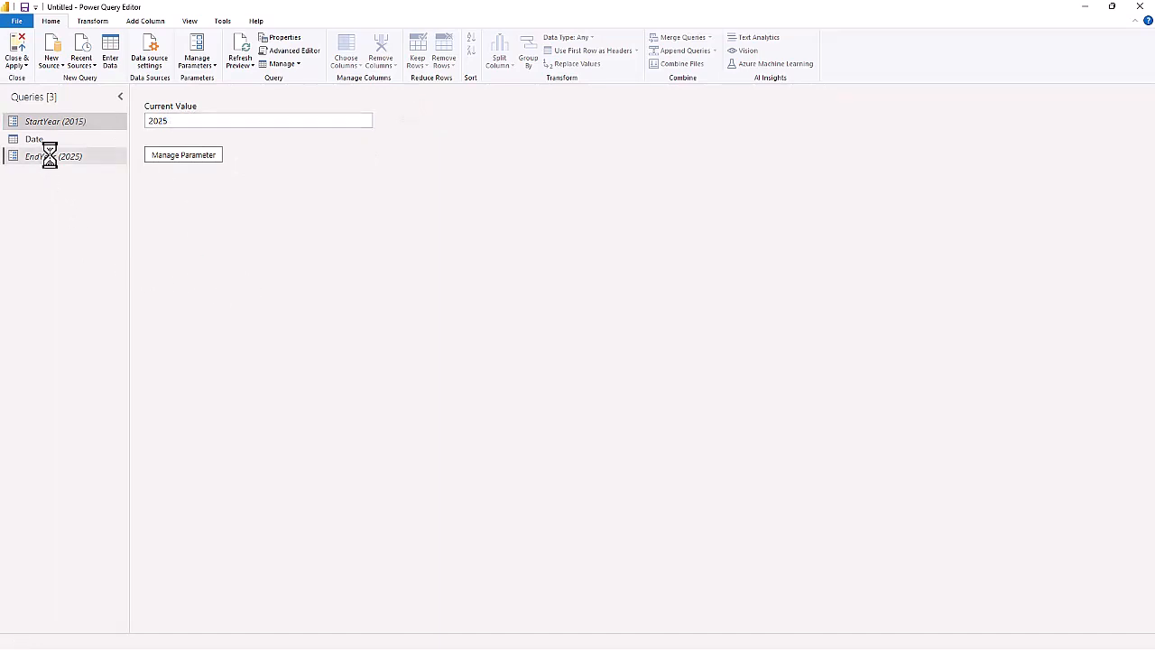
{"action": "left_click", "coordinate": [180, 121]}
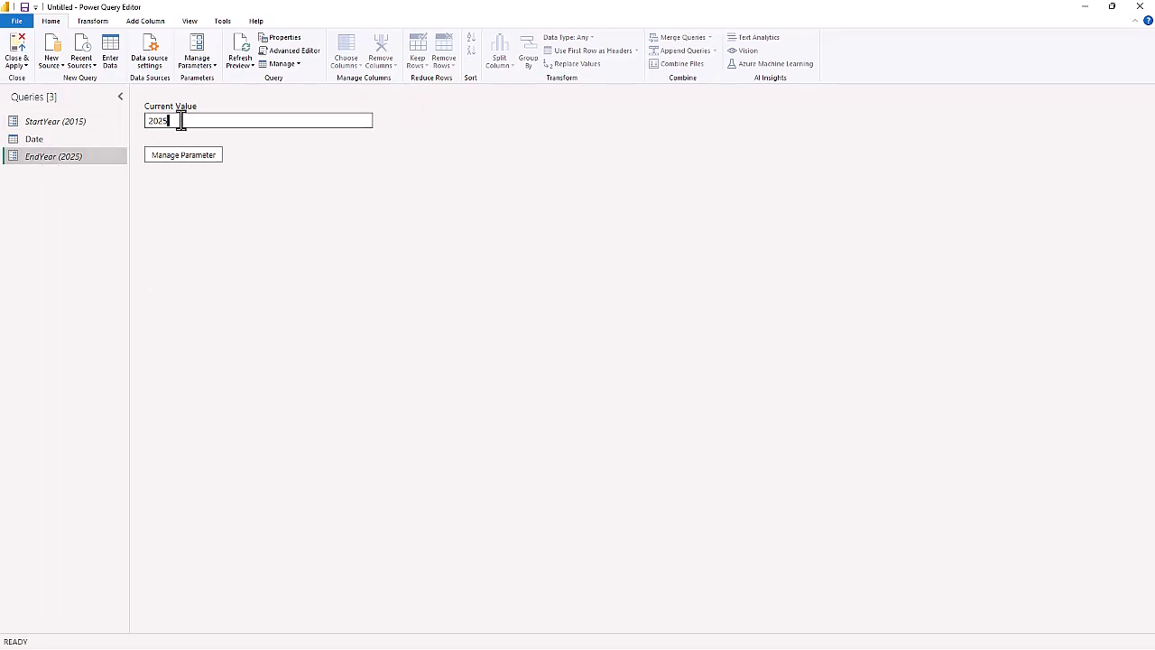
{"action": "key", "text": "BackSpace"}
{"action": "key", "text": "BackSpace"}
{"action": "type", "text": "20"}
{"action": "key", "text": "Return"}
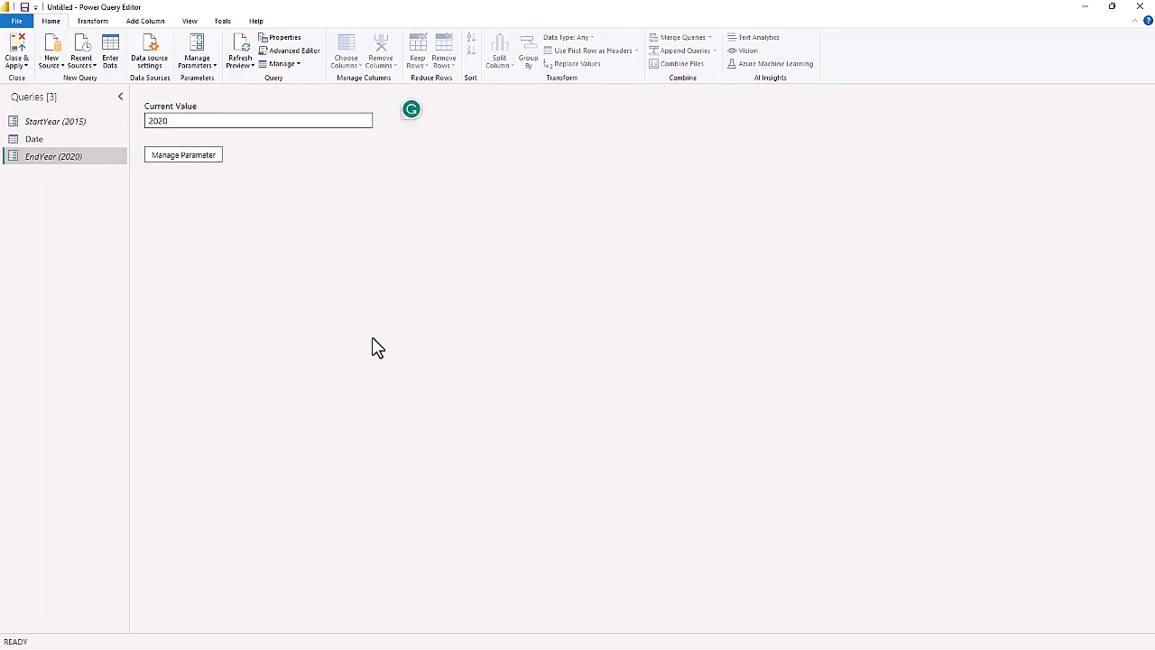
Check the DateKey filter values in the Date query and confirm the filter with all values selected
{"action": "left_click", "coordinate": [36, 135]}
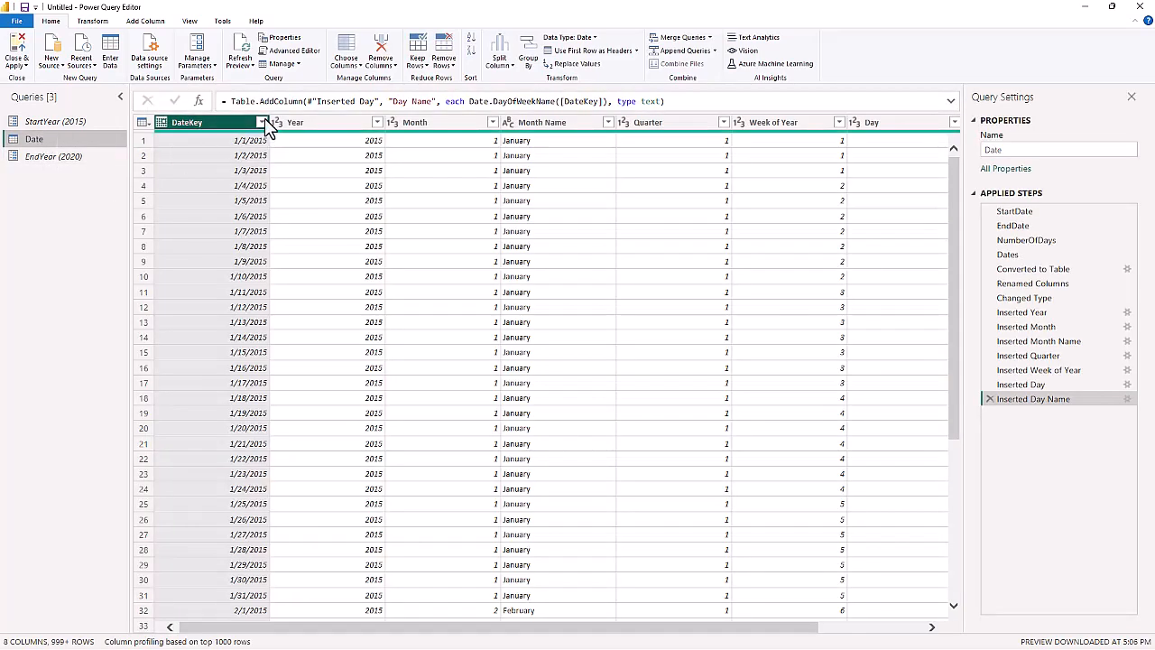
{"action": "left_click", "coordinate": [262, 122]}
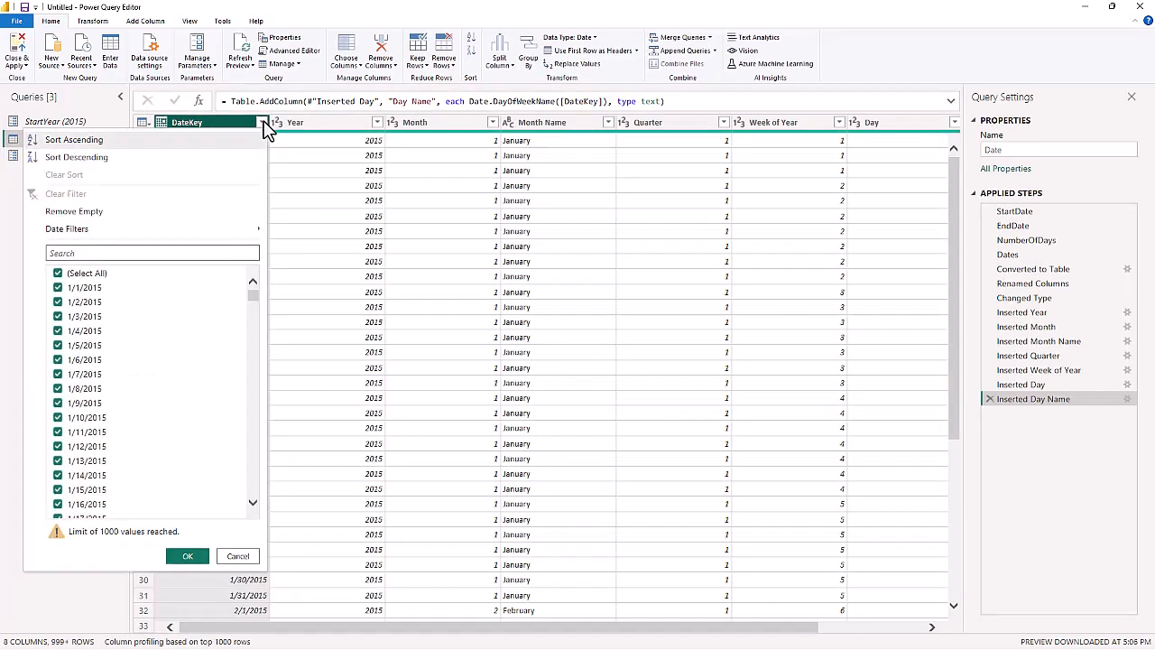
{"action": "mouse_move", "coordinate": [251, 291]}
{"action": "left_mouse_down"}
{"action": "mouse_move", "coordinate": [251, 518]}
{"action": "mouse_move", "coordinate": [245, 285]}
{"action": "left_mouse_up"}
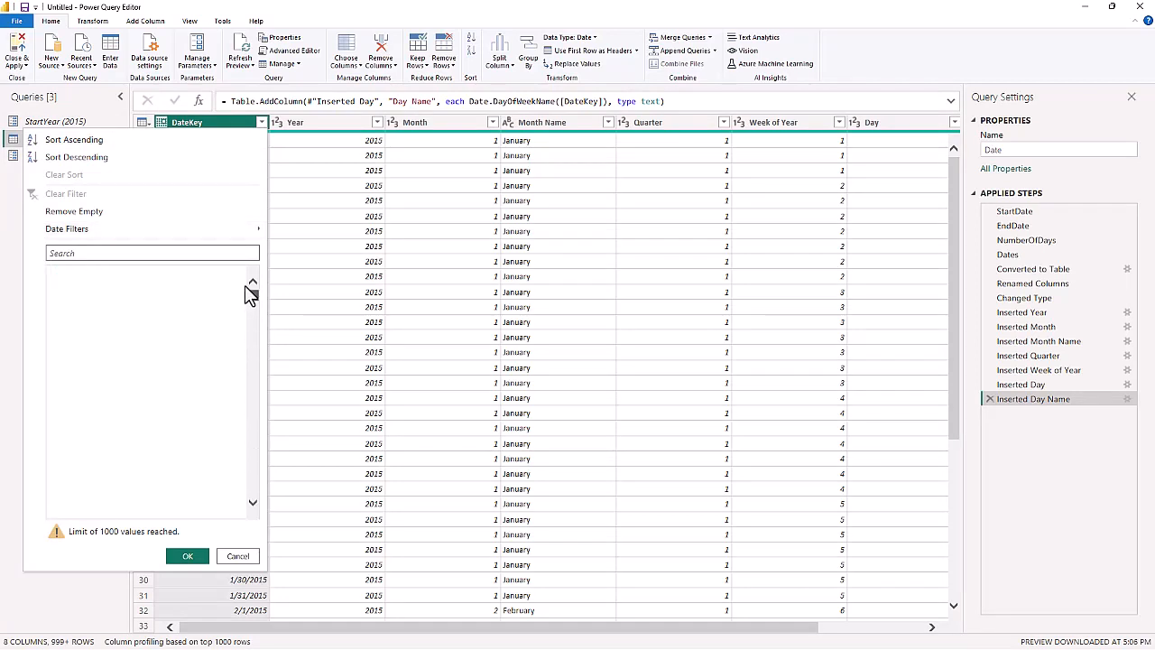
{"action": "left_click", "coordinate": [200, 555]}
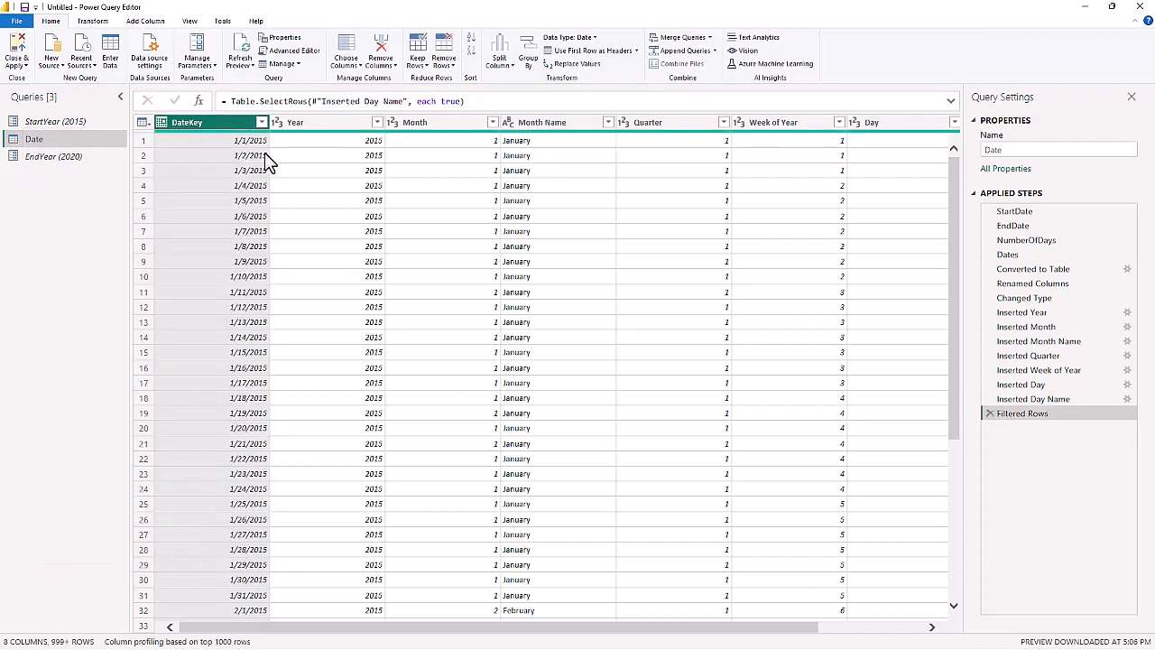
Open the Date query's M code in the Advanced Editor
{"action": "left_click", "coordinate": [287, 52]}
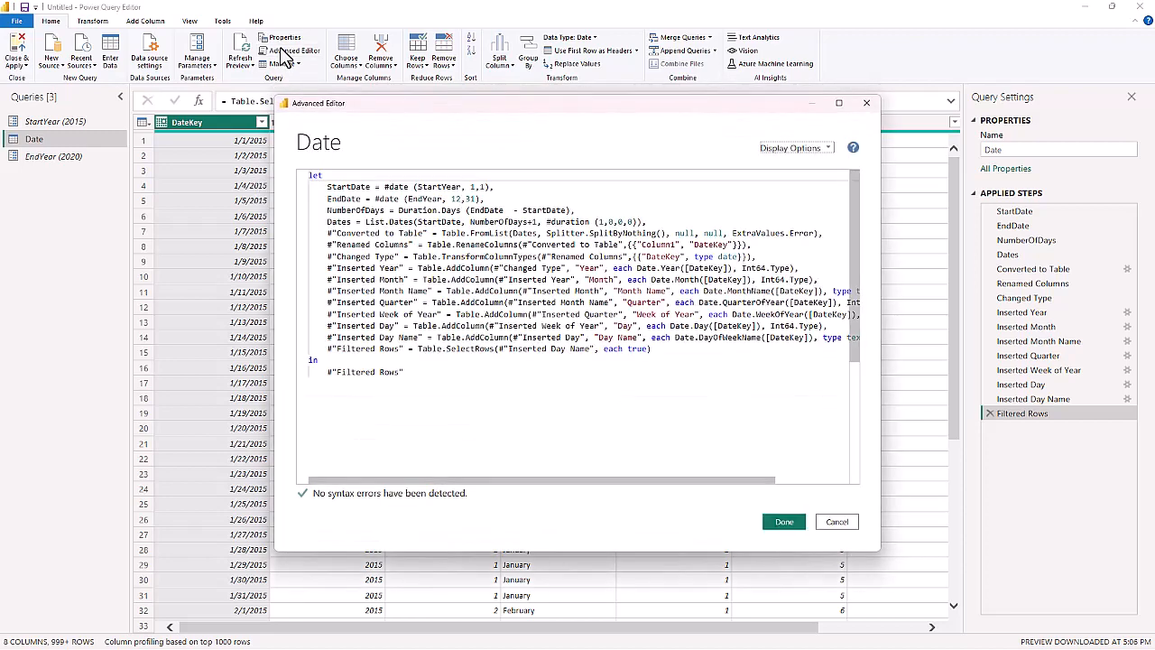